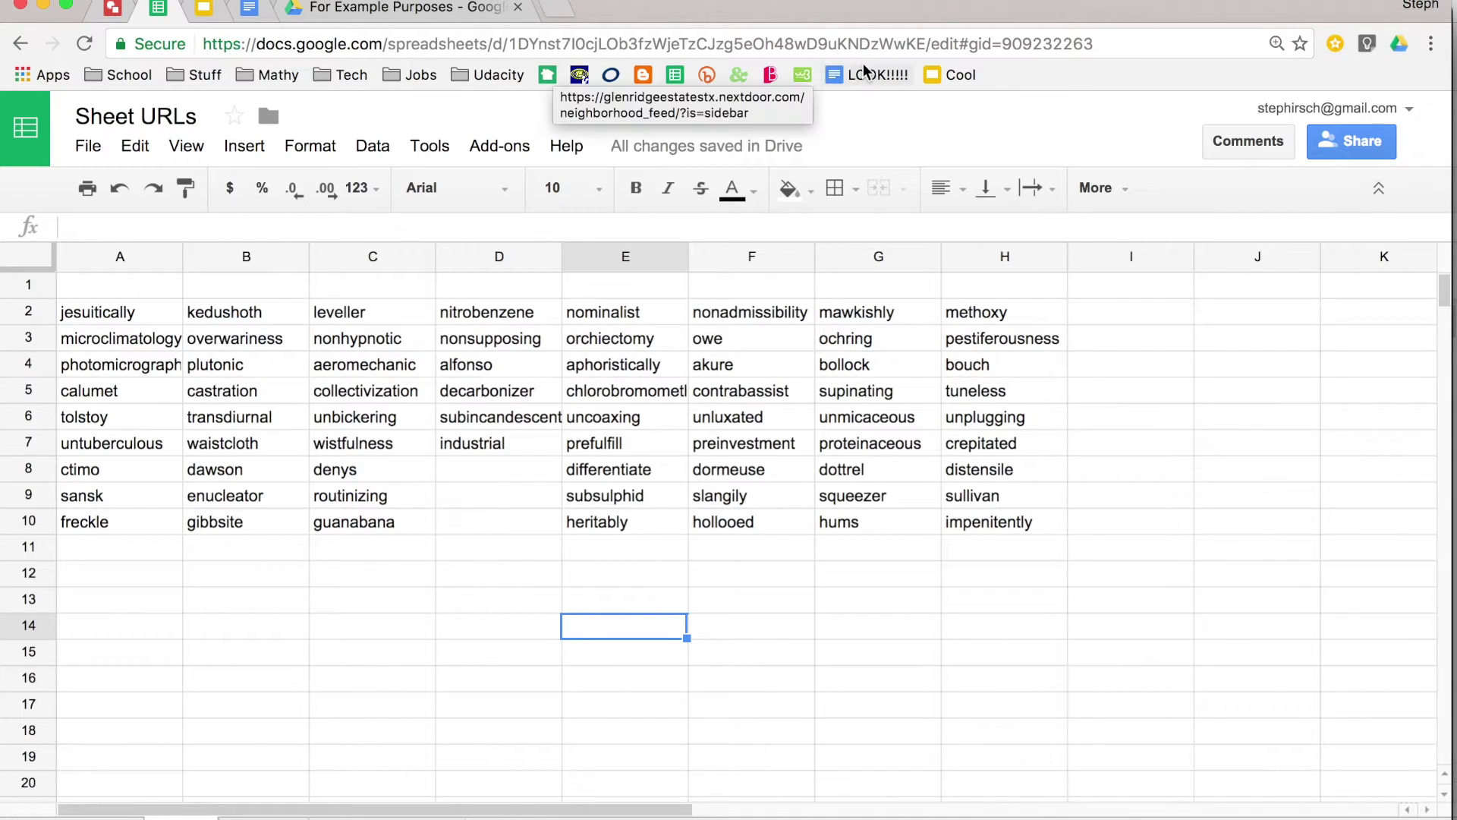
- Cycle through the word-list, 'apple, dog, yellow' and Slope-Intercept Form sheets, ending on Slope-Intercept Form
drag(1103, 49, 1003, 54)
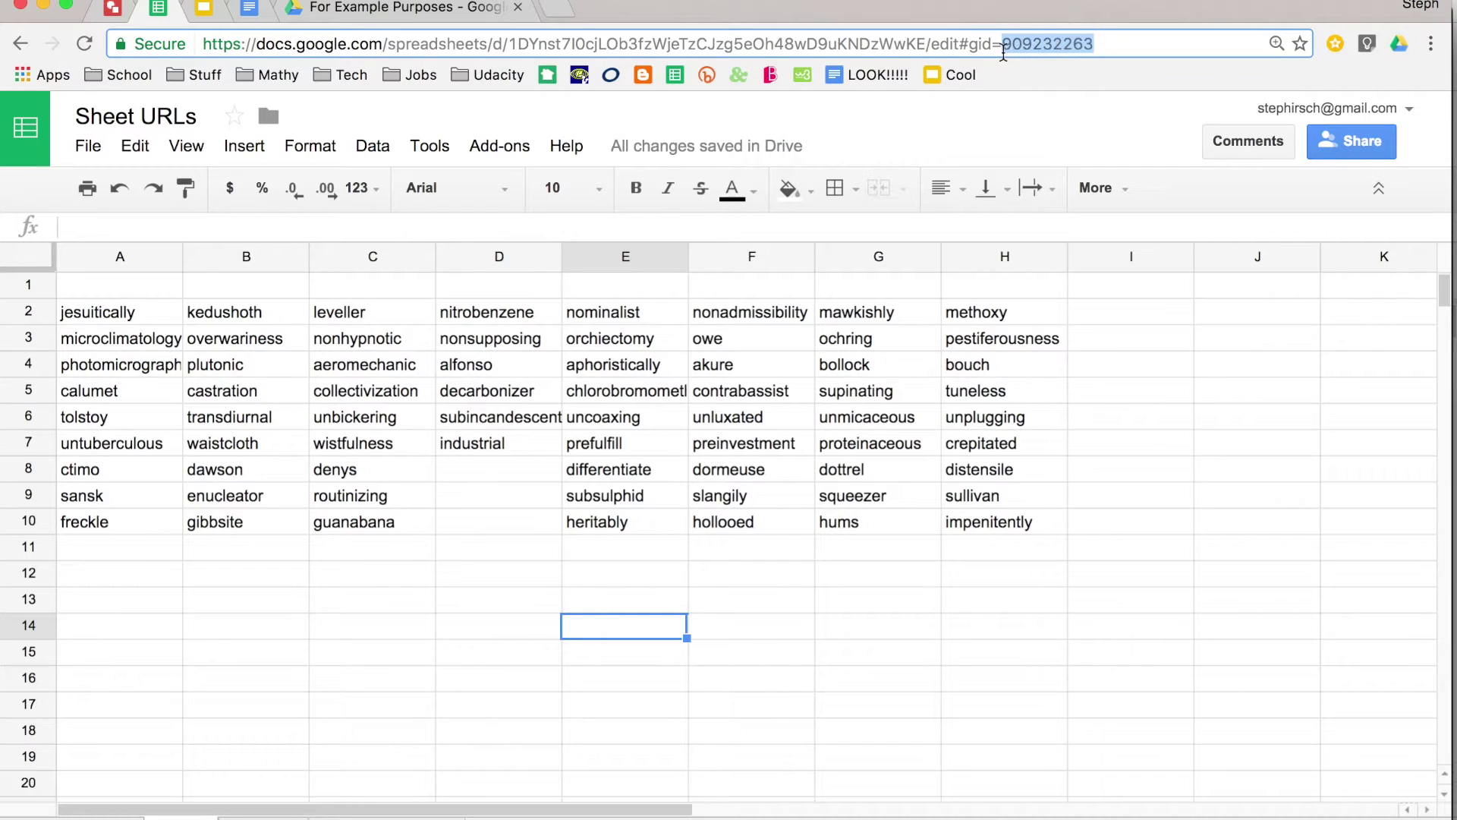
click(994, 422)
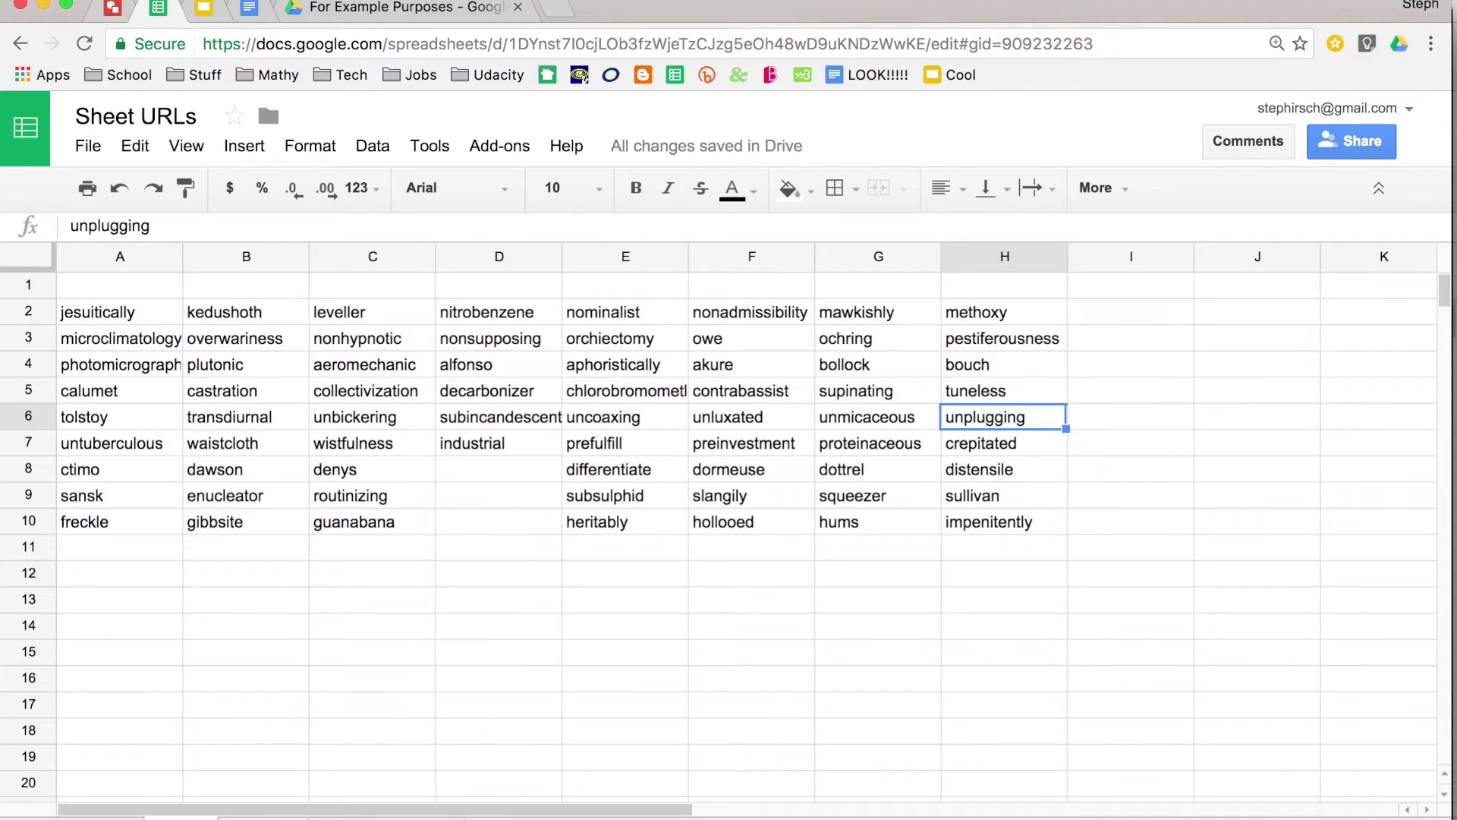
key(ctrl+shift+Page_Up)
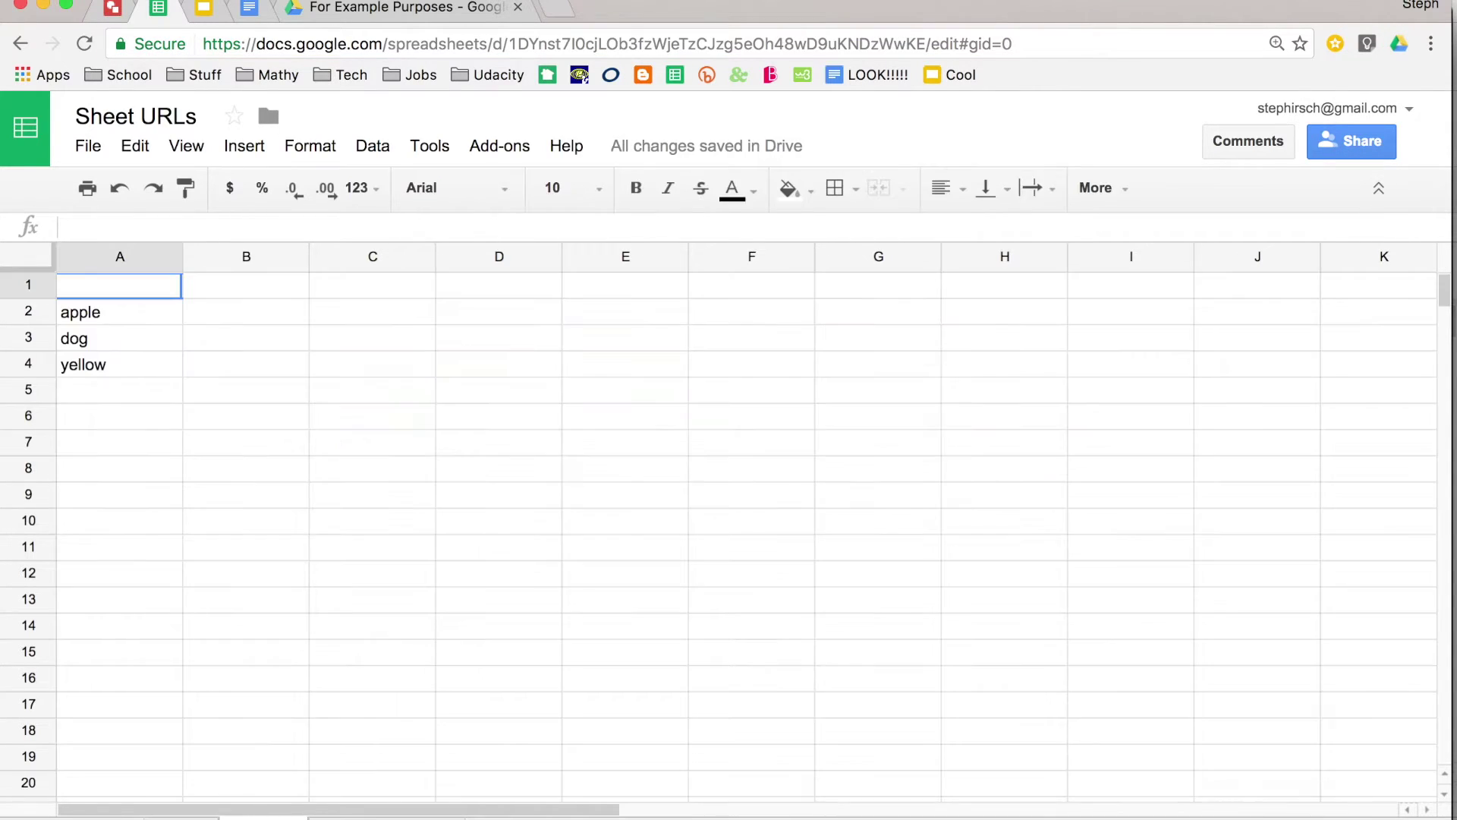
key(ctrl+shift+Page_Down)
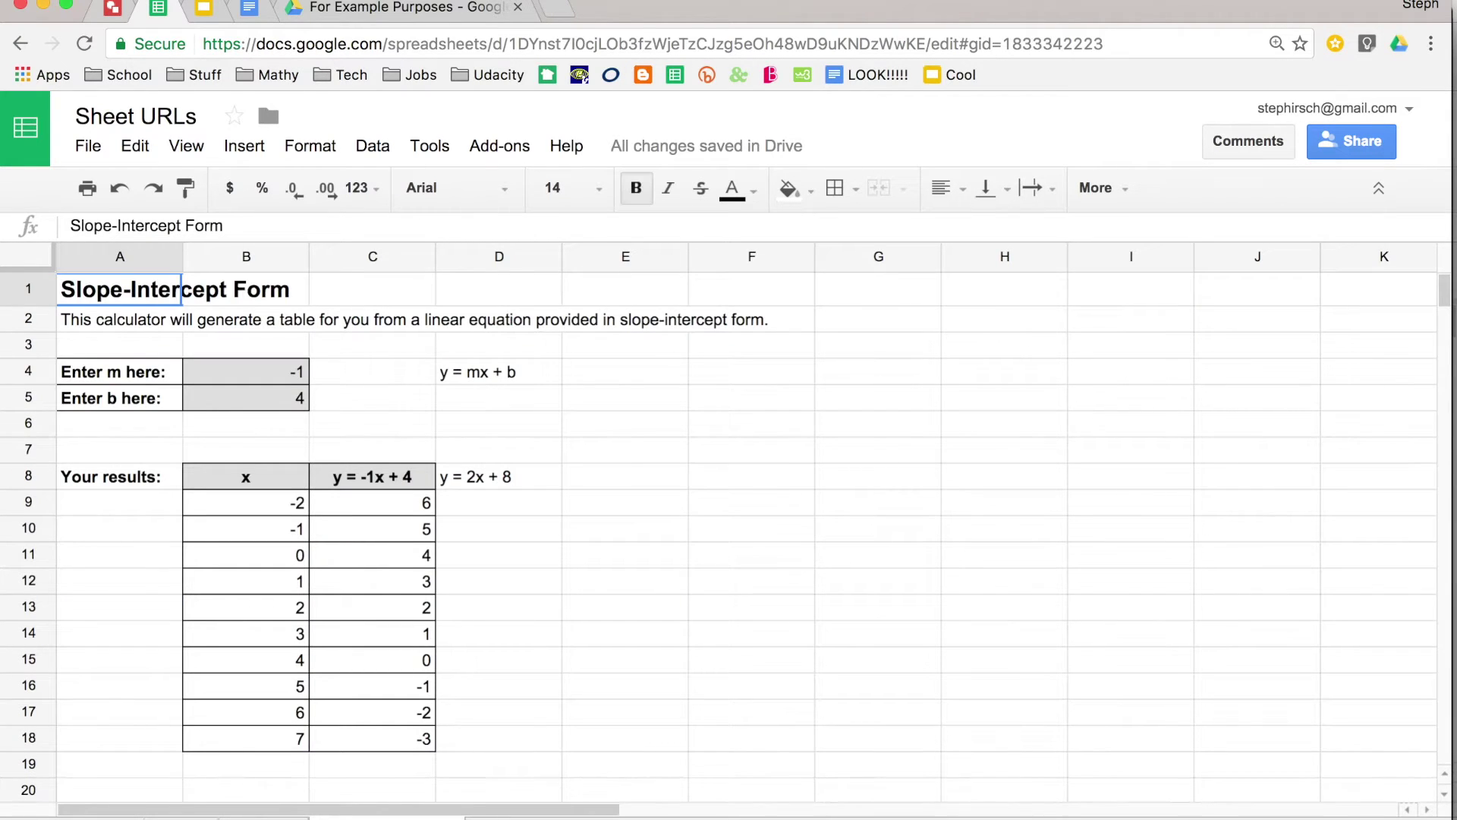
key(ctrl+shift+Page_Up)
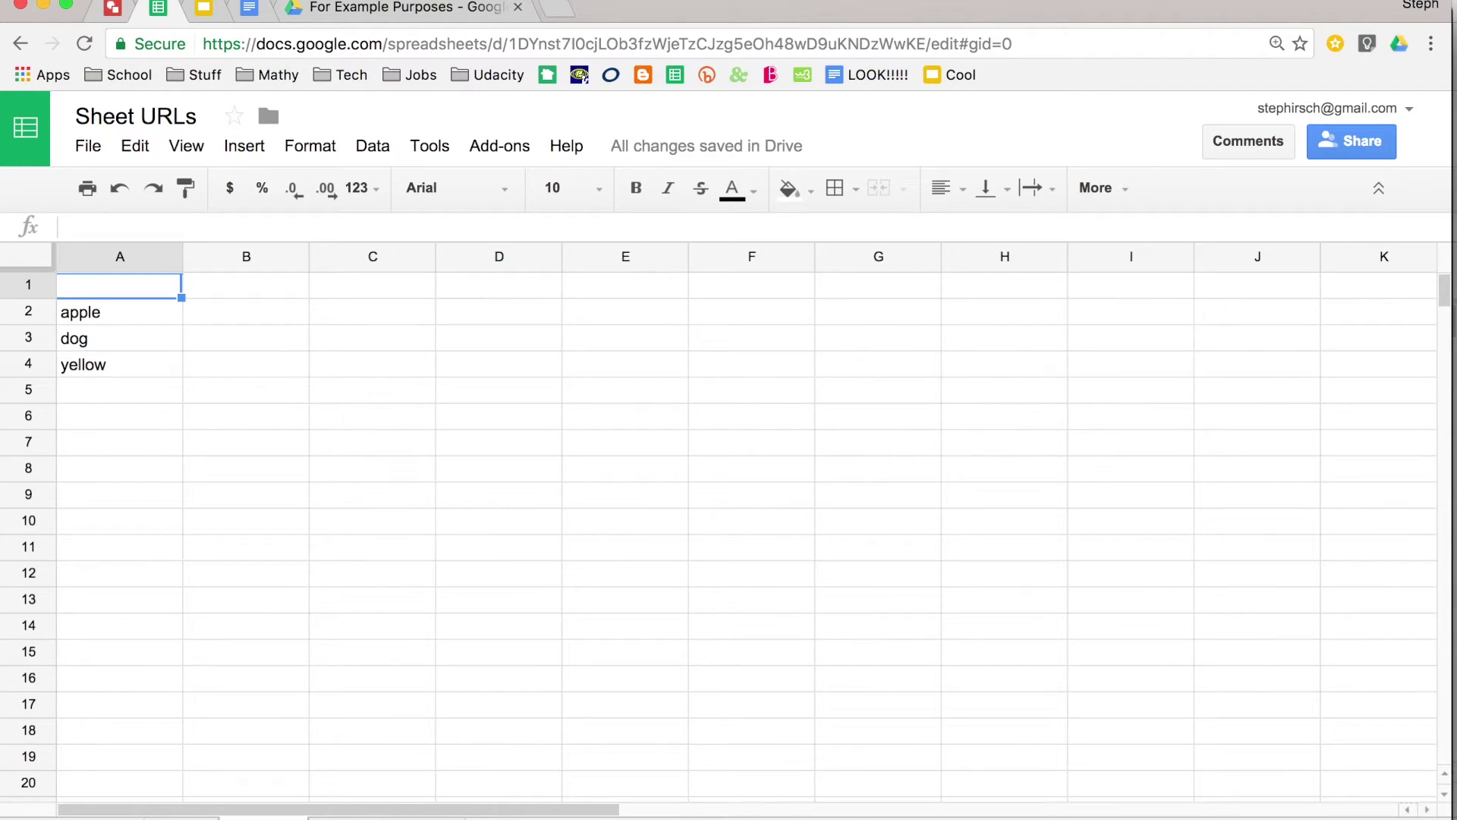
key(ctrl+shift+Page_Down)
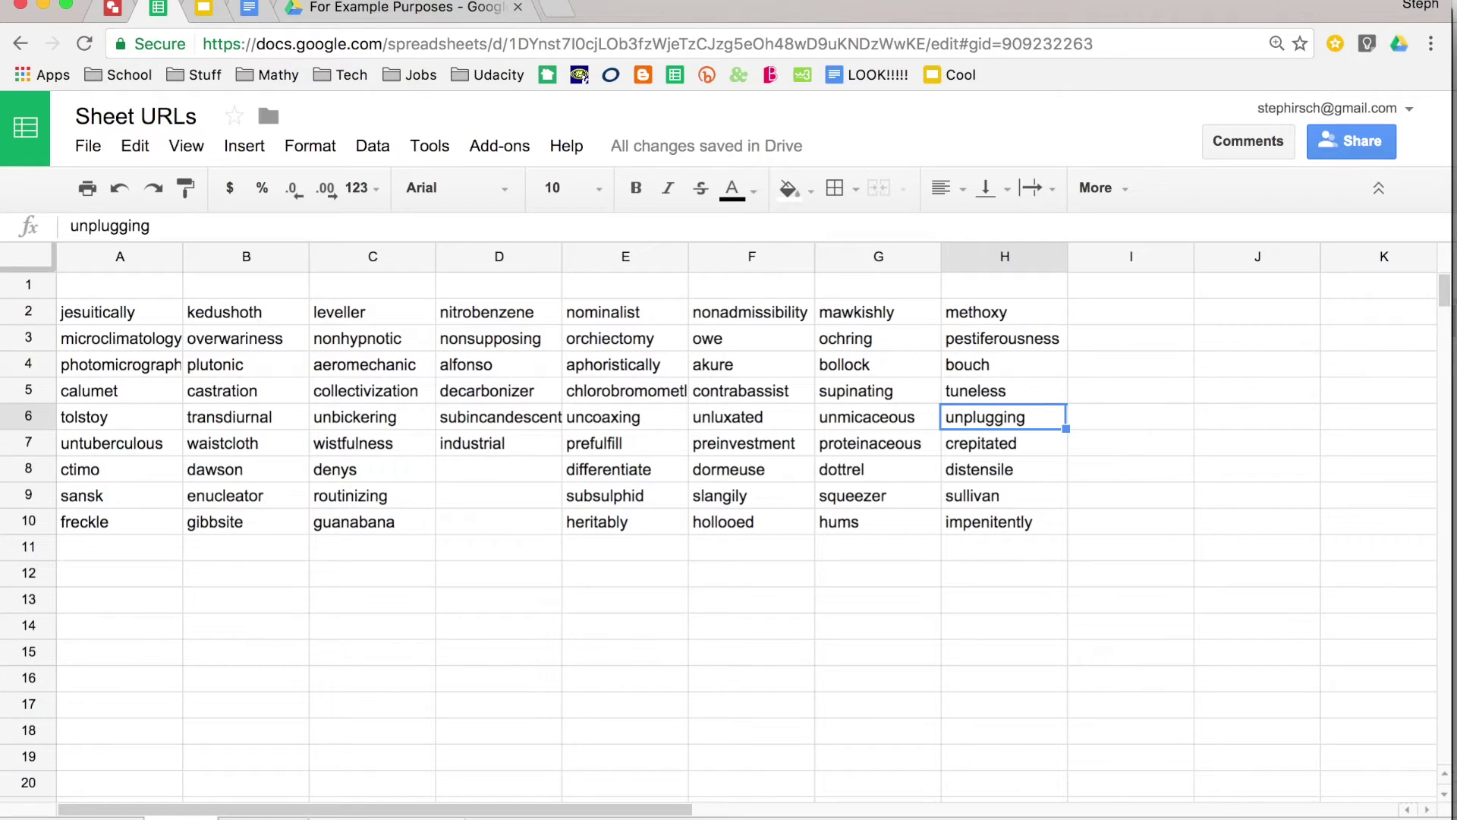
key(ctrl+shift+Page_Down)
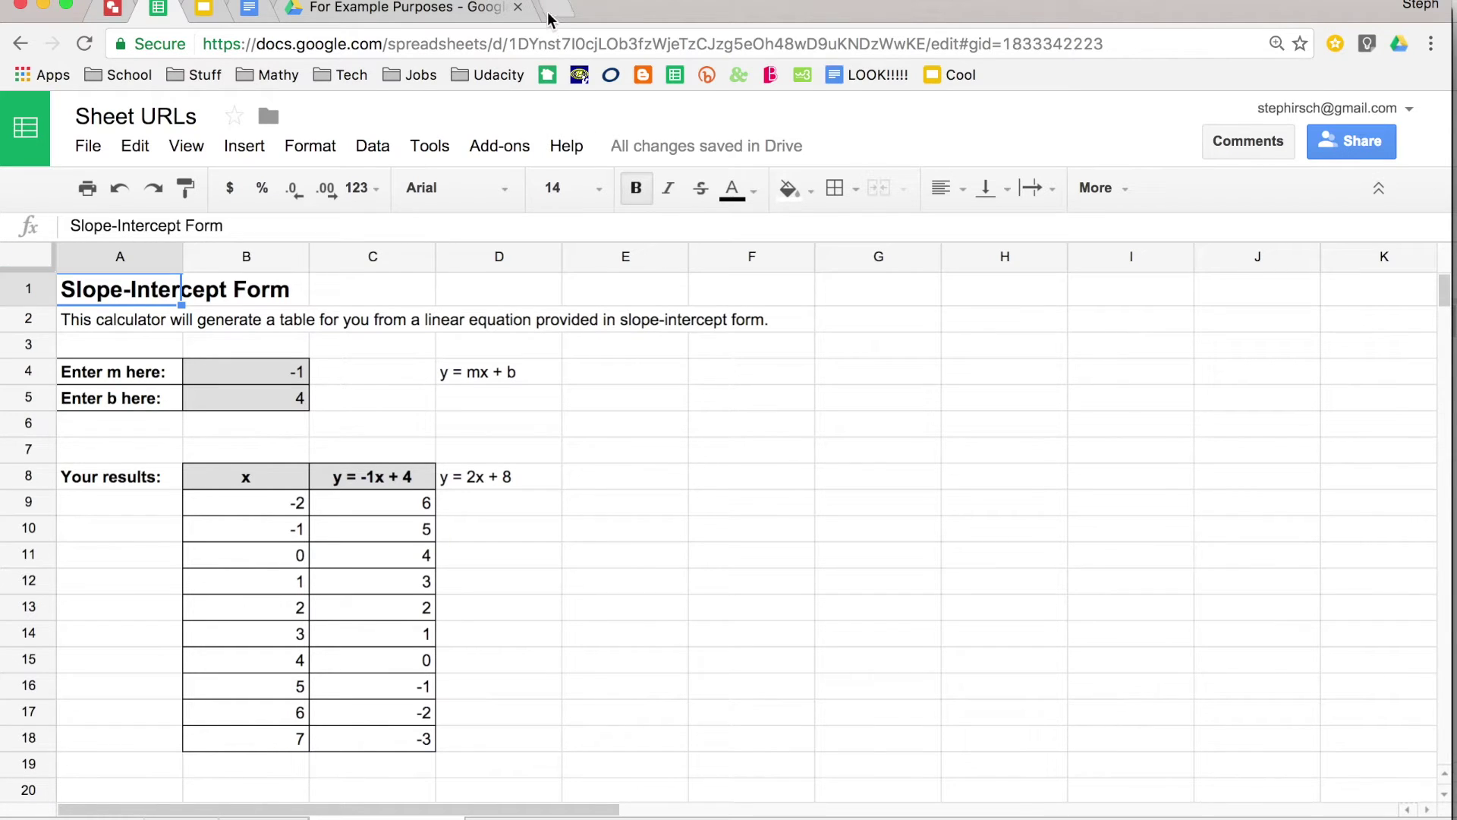
- Paste the copied word-list sheet link into the address bar and load it
click(537, 40)
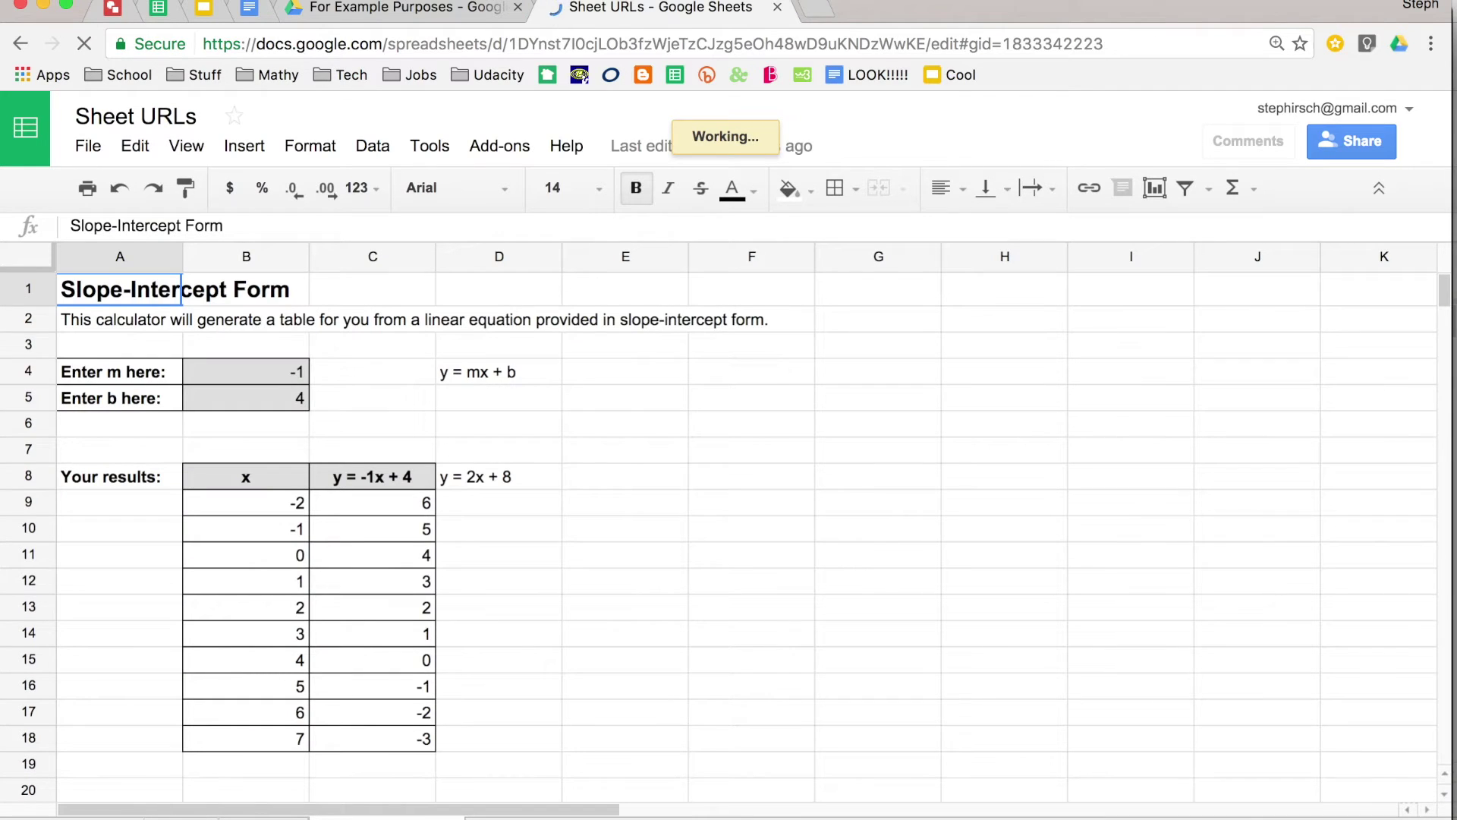
key(super+l)
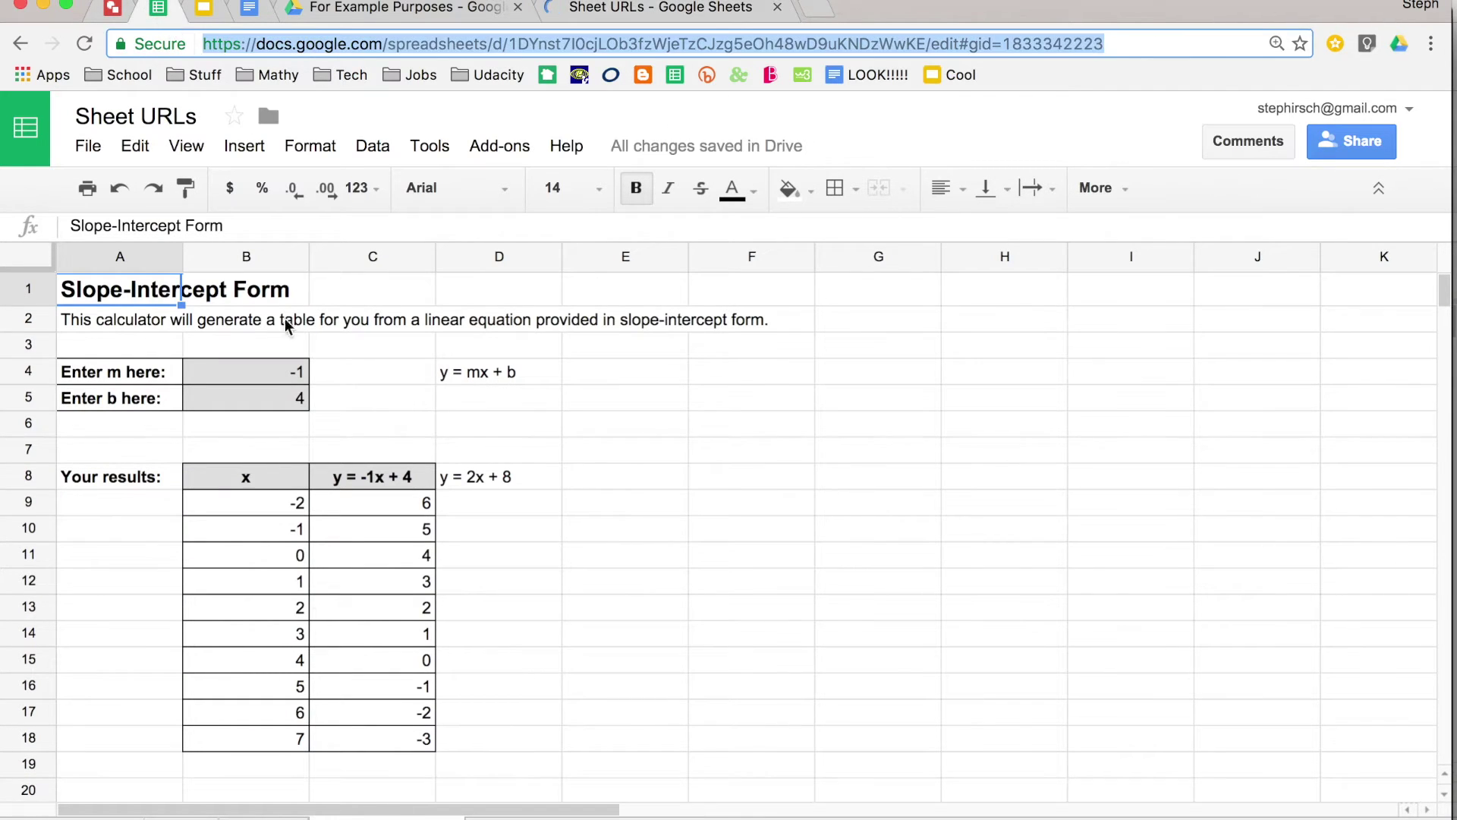
key(Return)
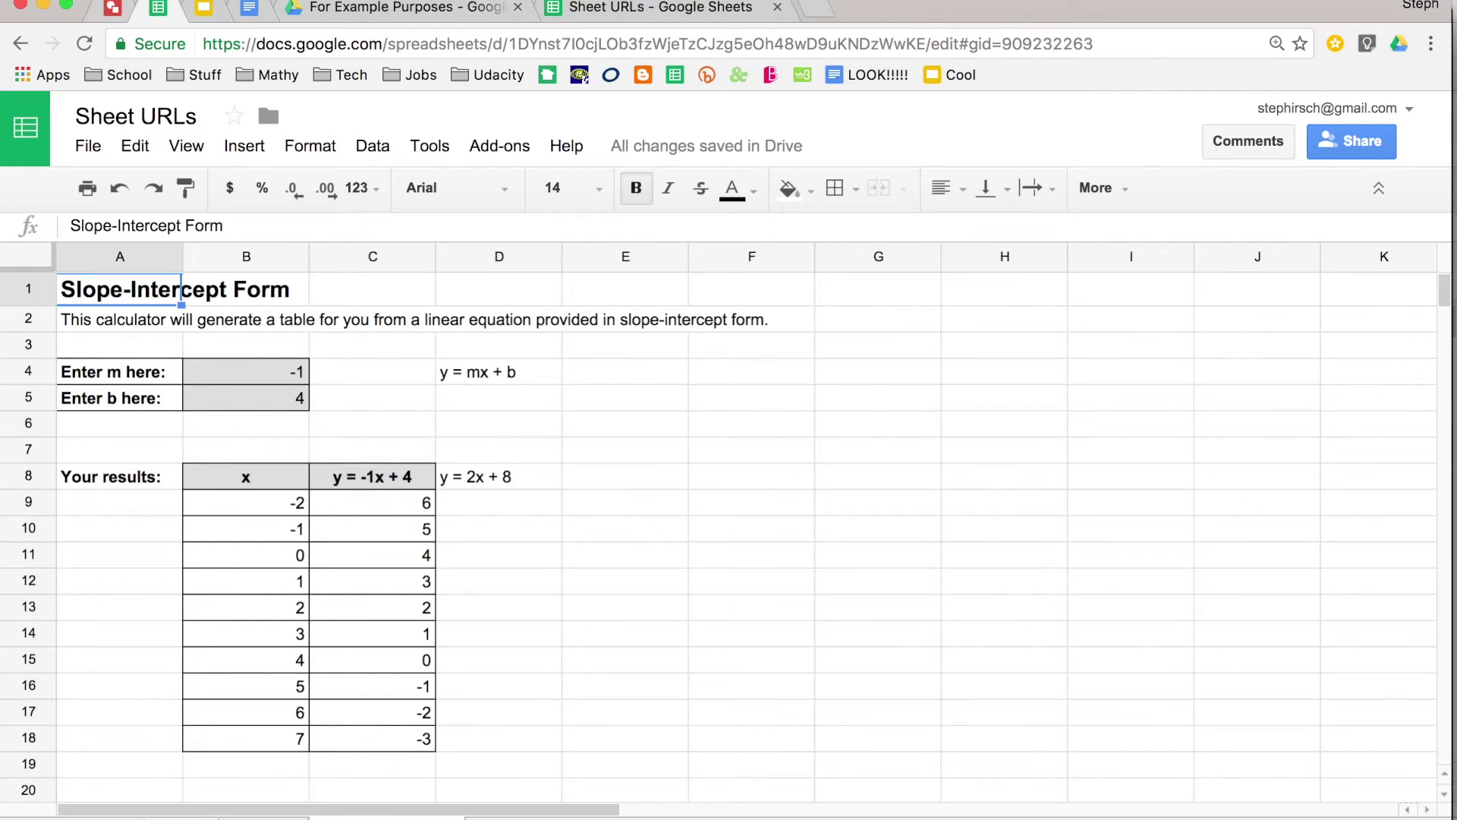
- Reopen the word-list sheet link in a new tab, then close the extra Sheet URLs tab
click(406, 46)
key(super+c)
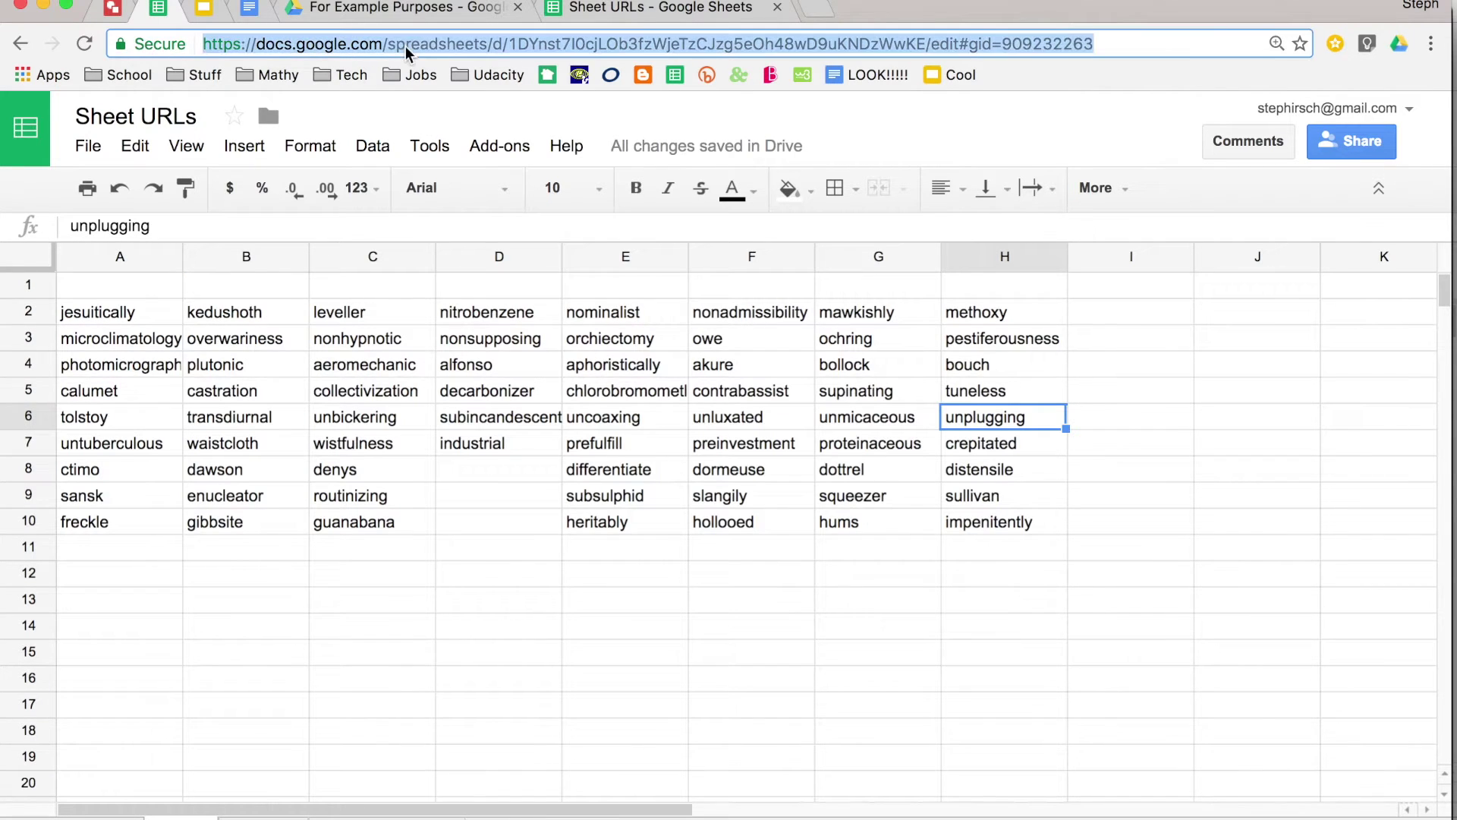
click(816, 9)
key(super+v)
key(Return)
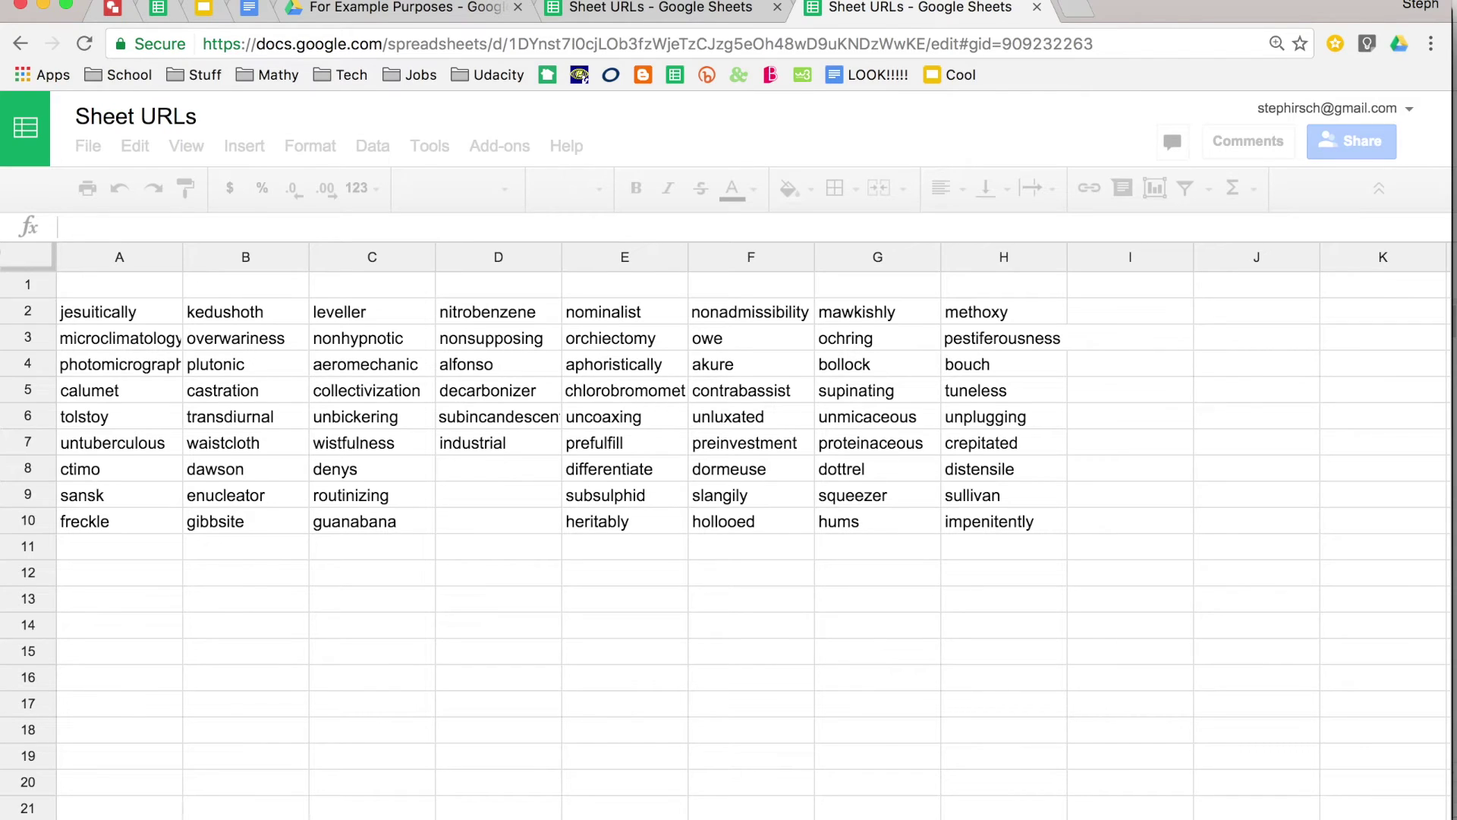
click(777, 9)
- Close the remaining extra Sheet URLs tab and return to the original spreadsheet
click(778, 8)
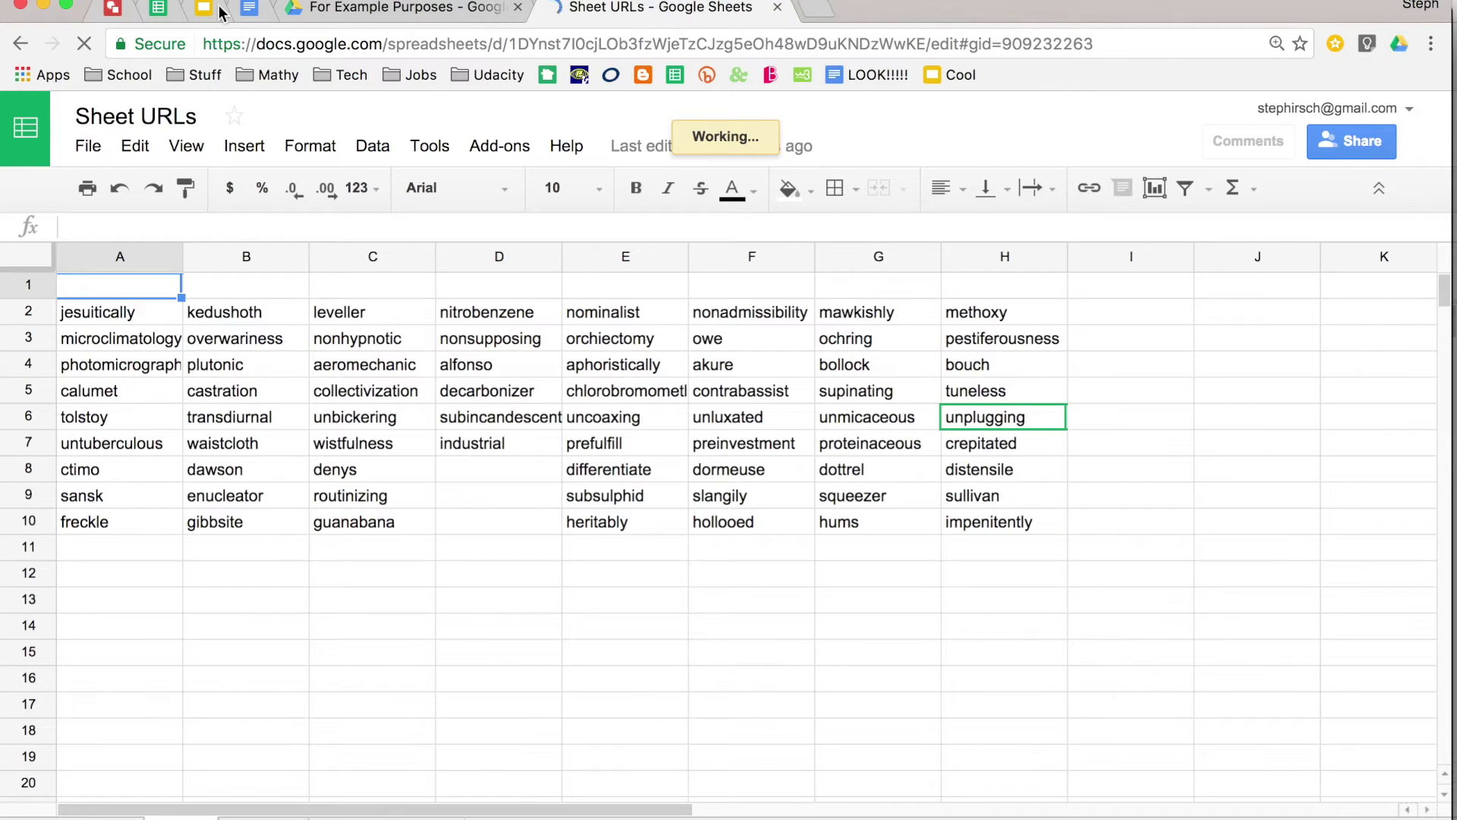
click(155, 9)
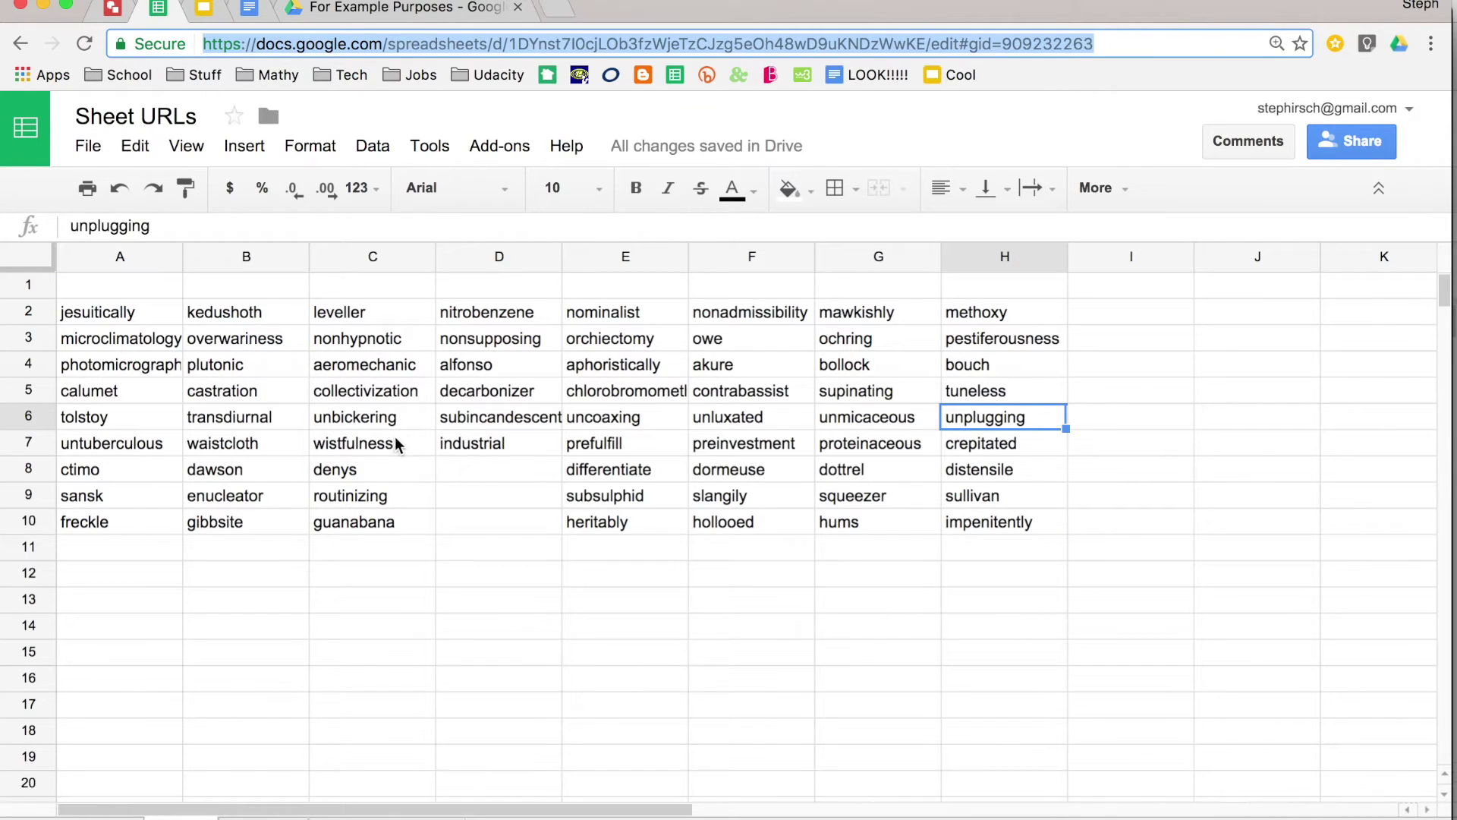
click(196, 447)
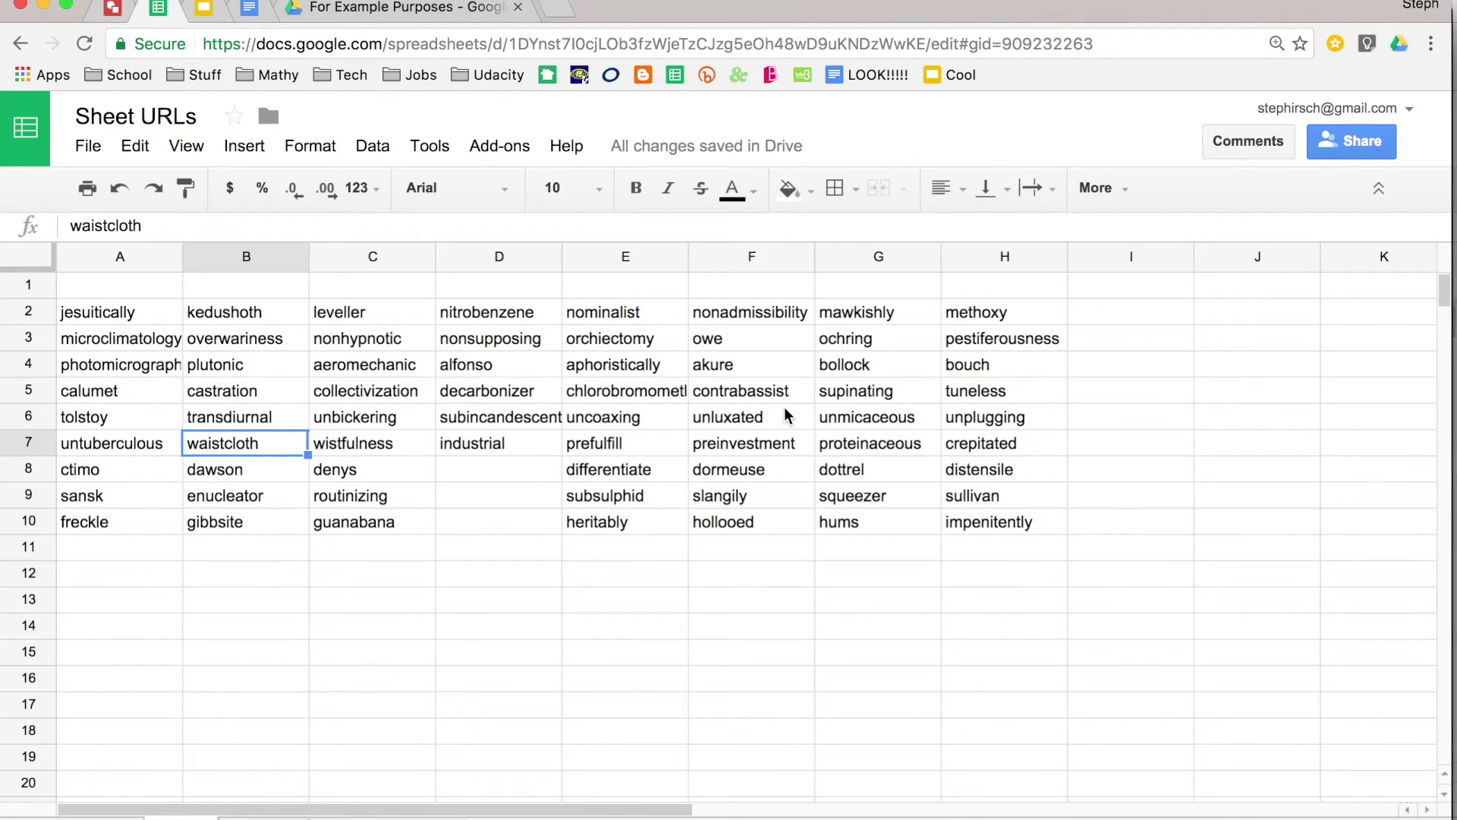
- Copy a link to the range F6:F10 with 'Get link to this range'
drag(788, 417, 781, 524)
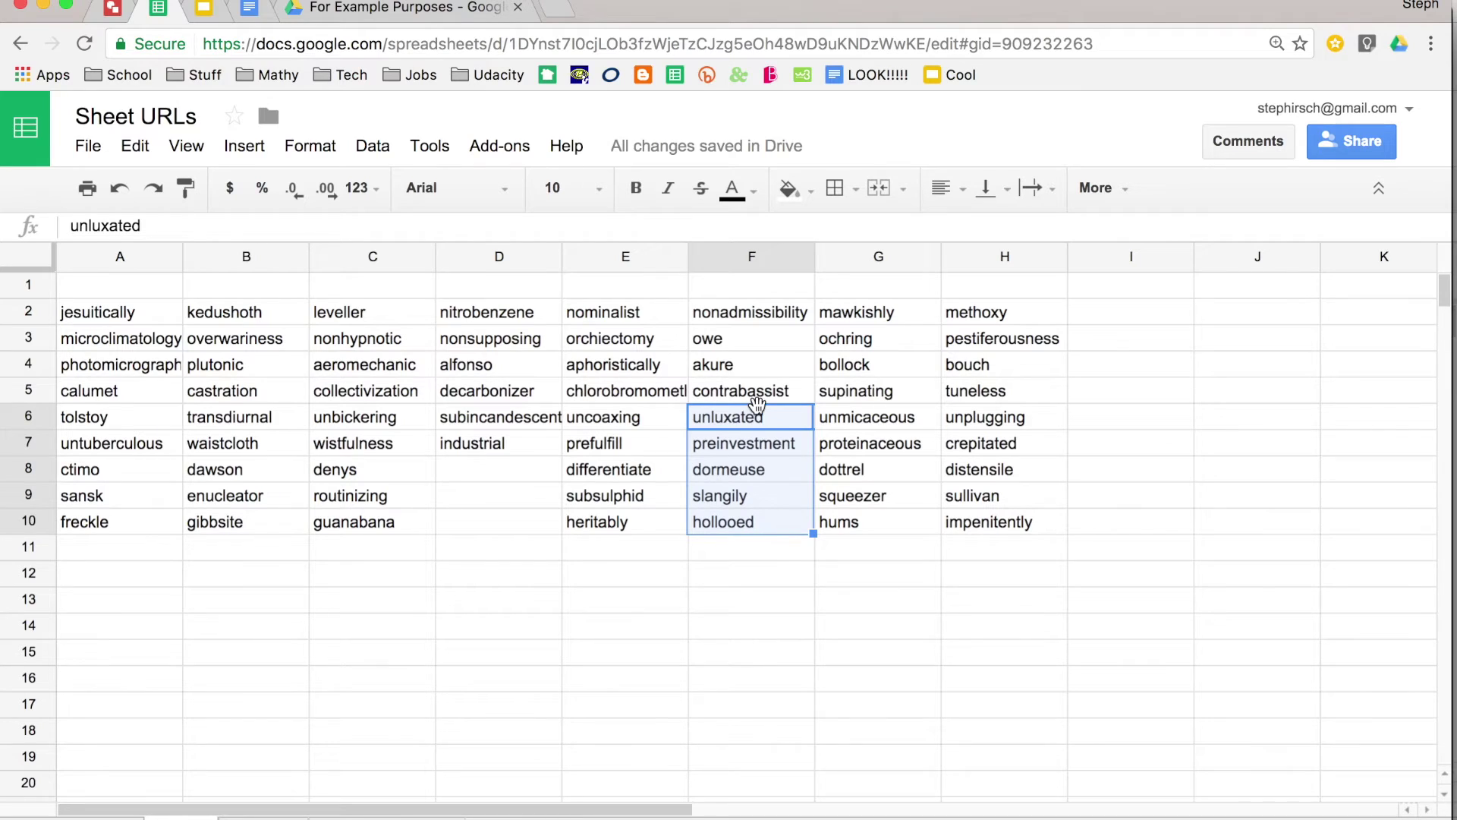
right_click(747, 420)
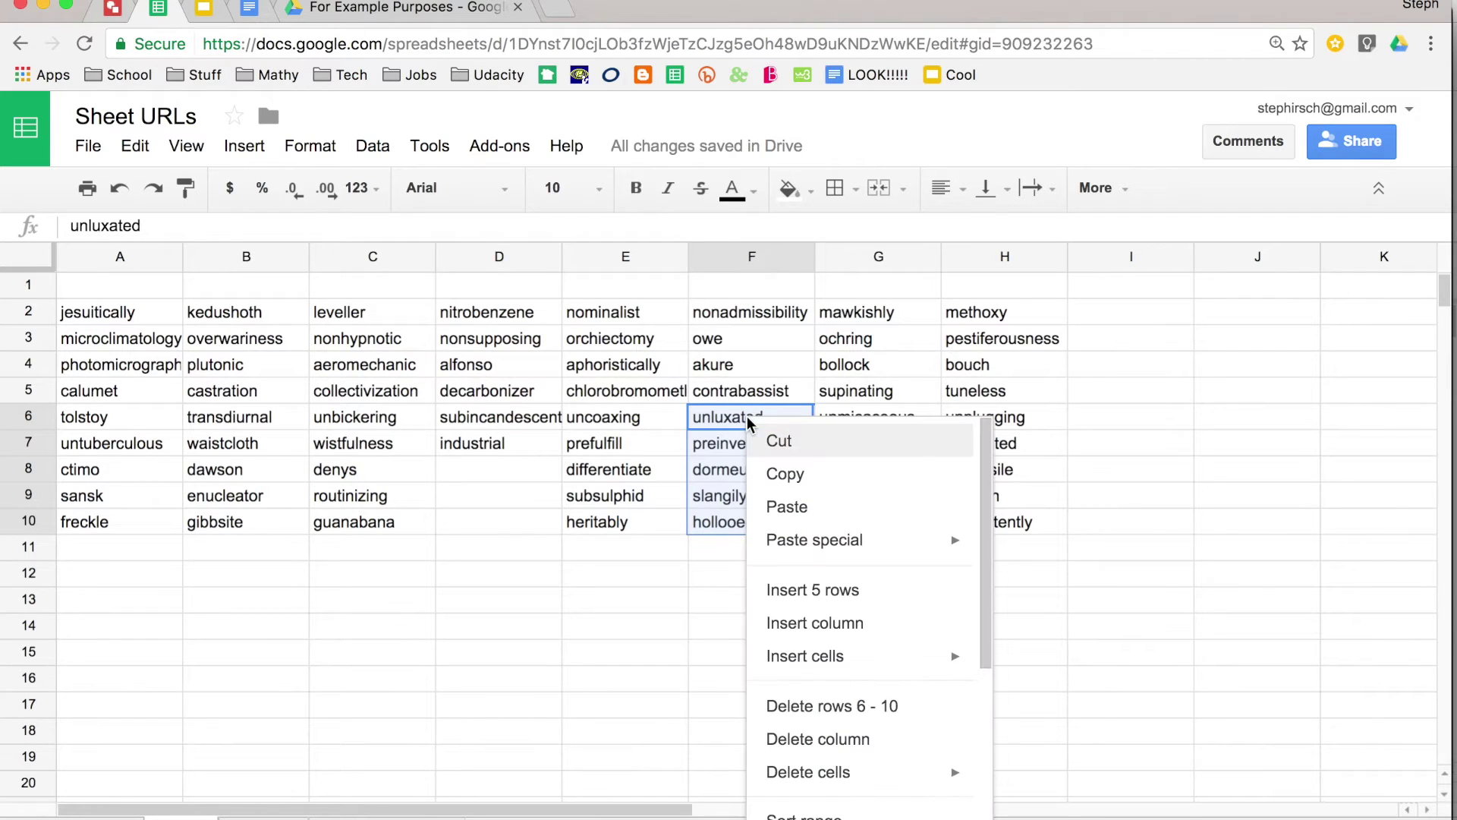
scroll(851, 558, down, 5)
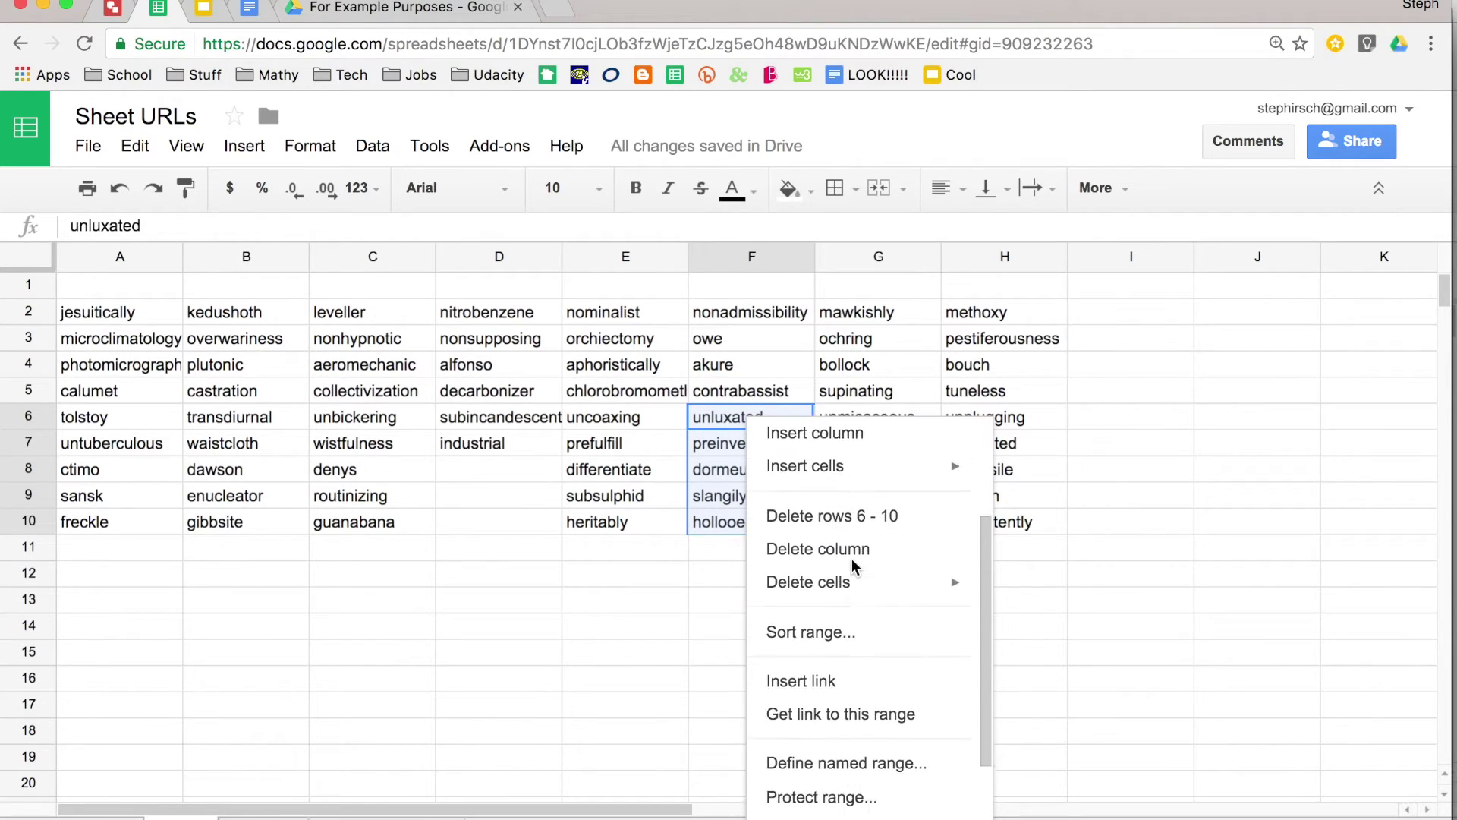
scroll(852, 566, down, 2)
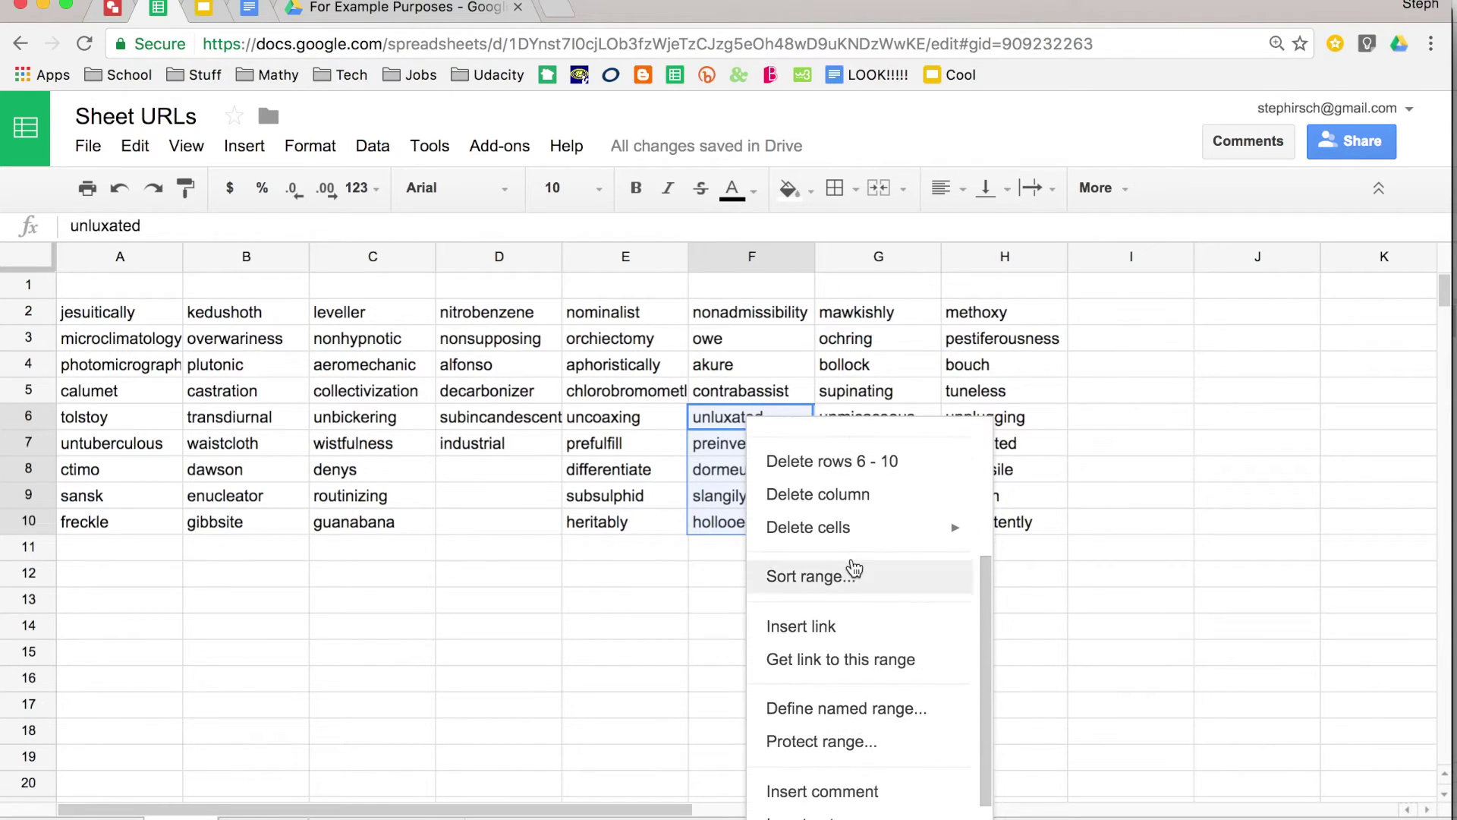
click(858, 658)
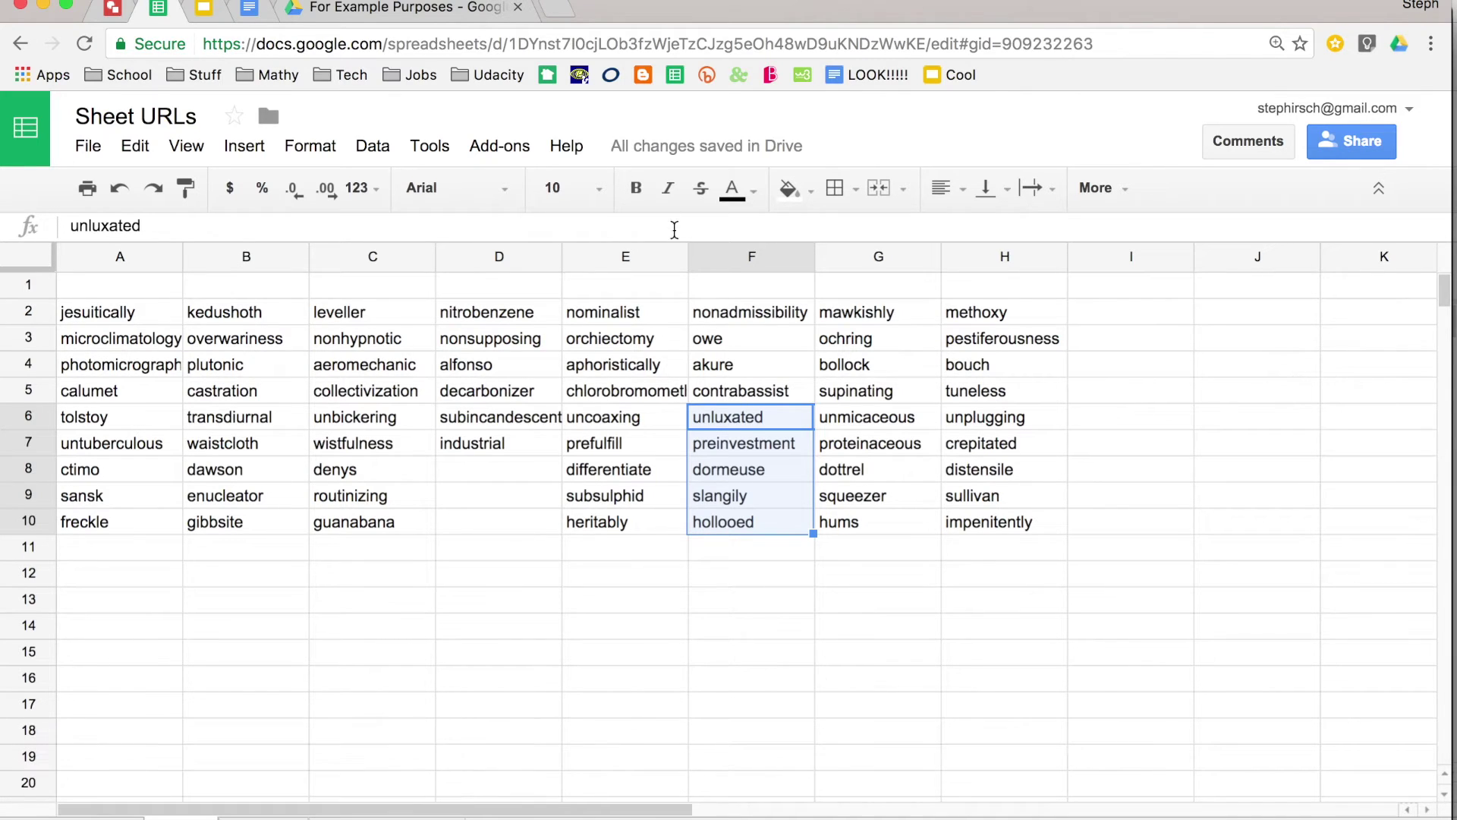
click(562, 11)
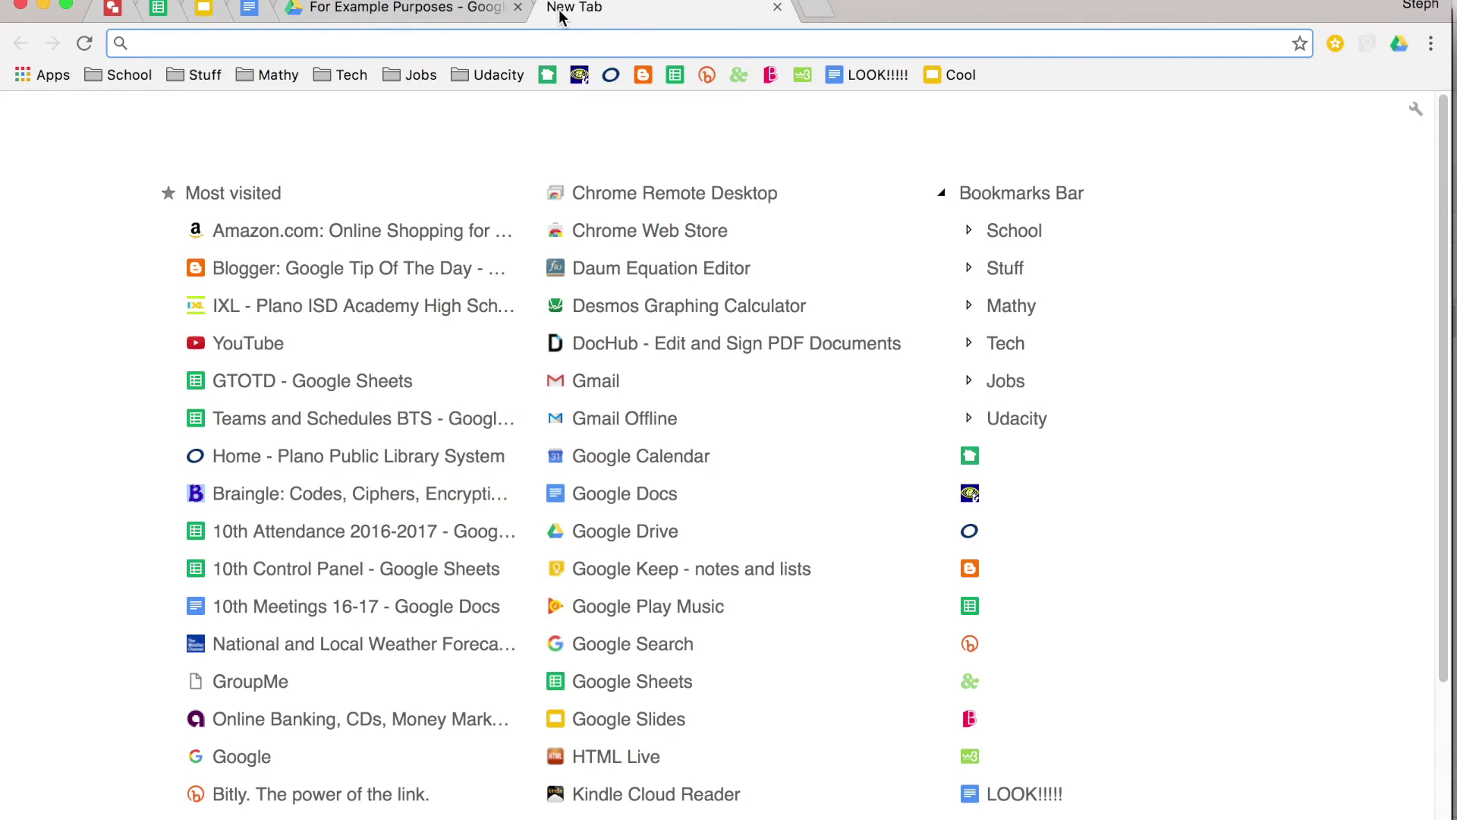
- Load the F6:F10 range link, then view cell G8's 'Get link to this cell' option without choosing it
key(super+v)
key(Return)
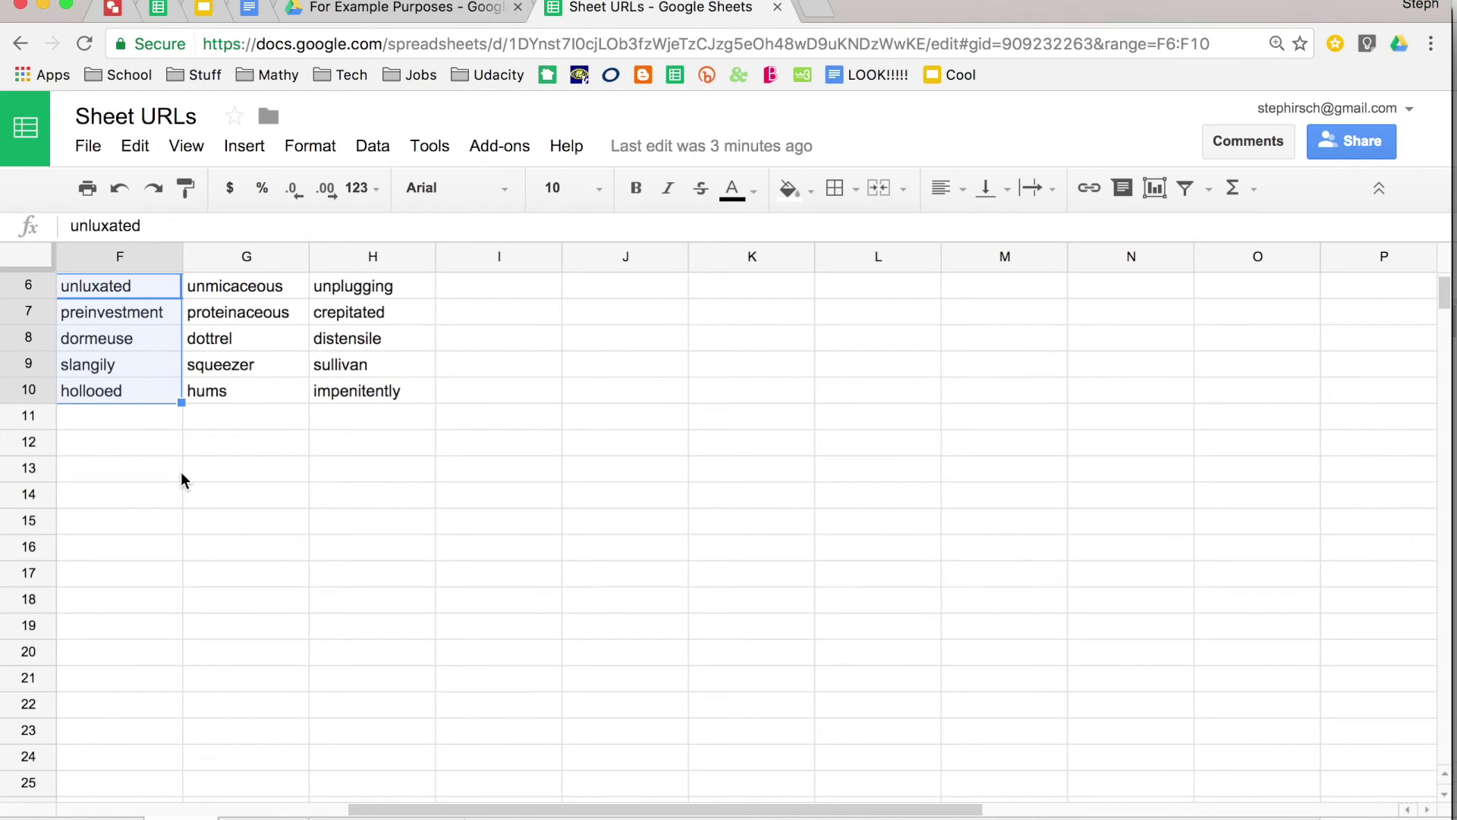
click(248, 342)
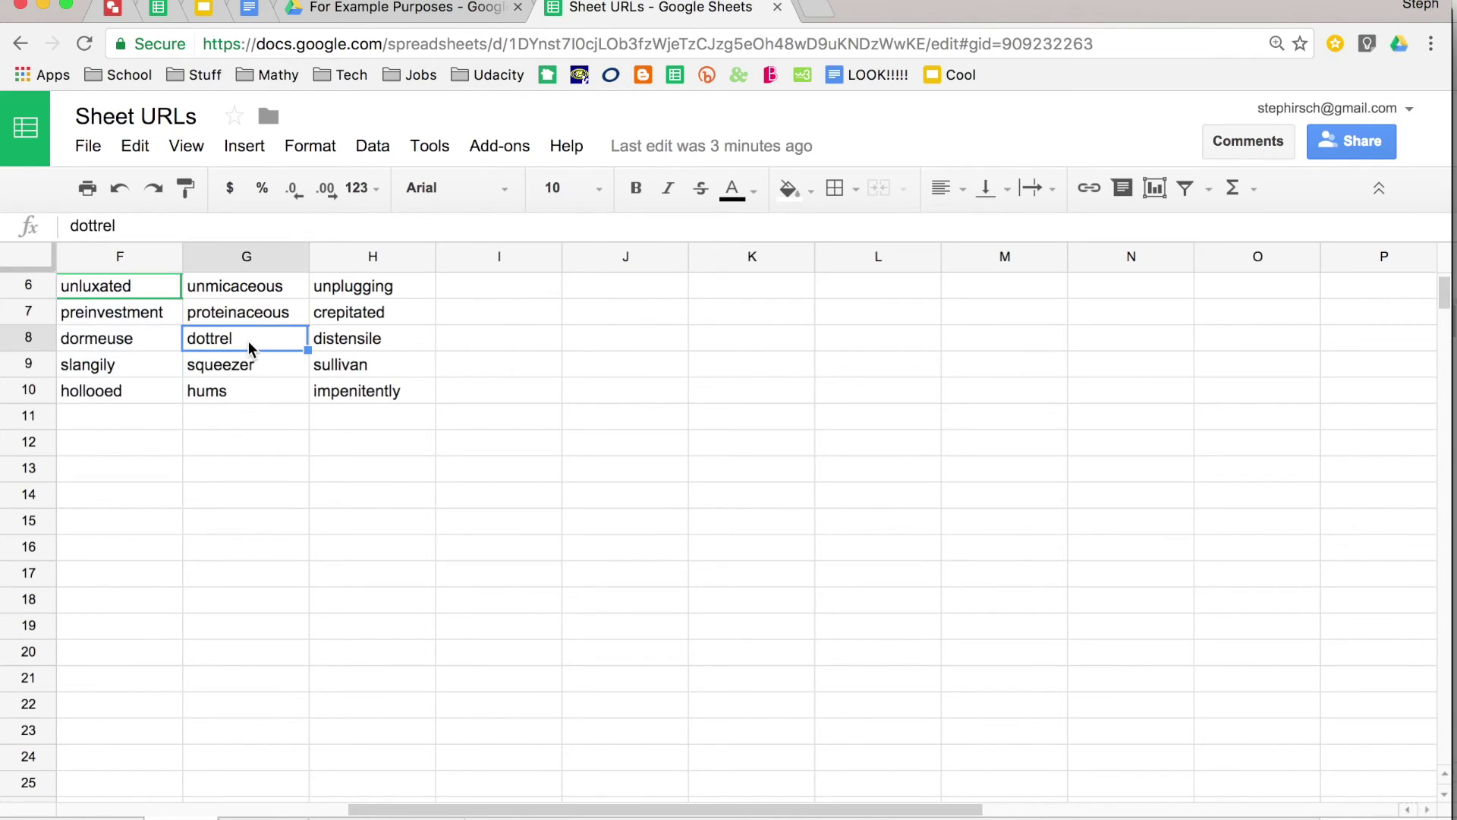
right_click(251, 347)
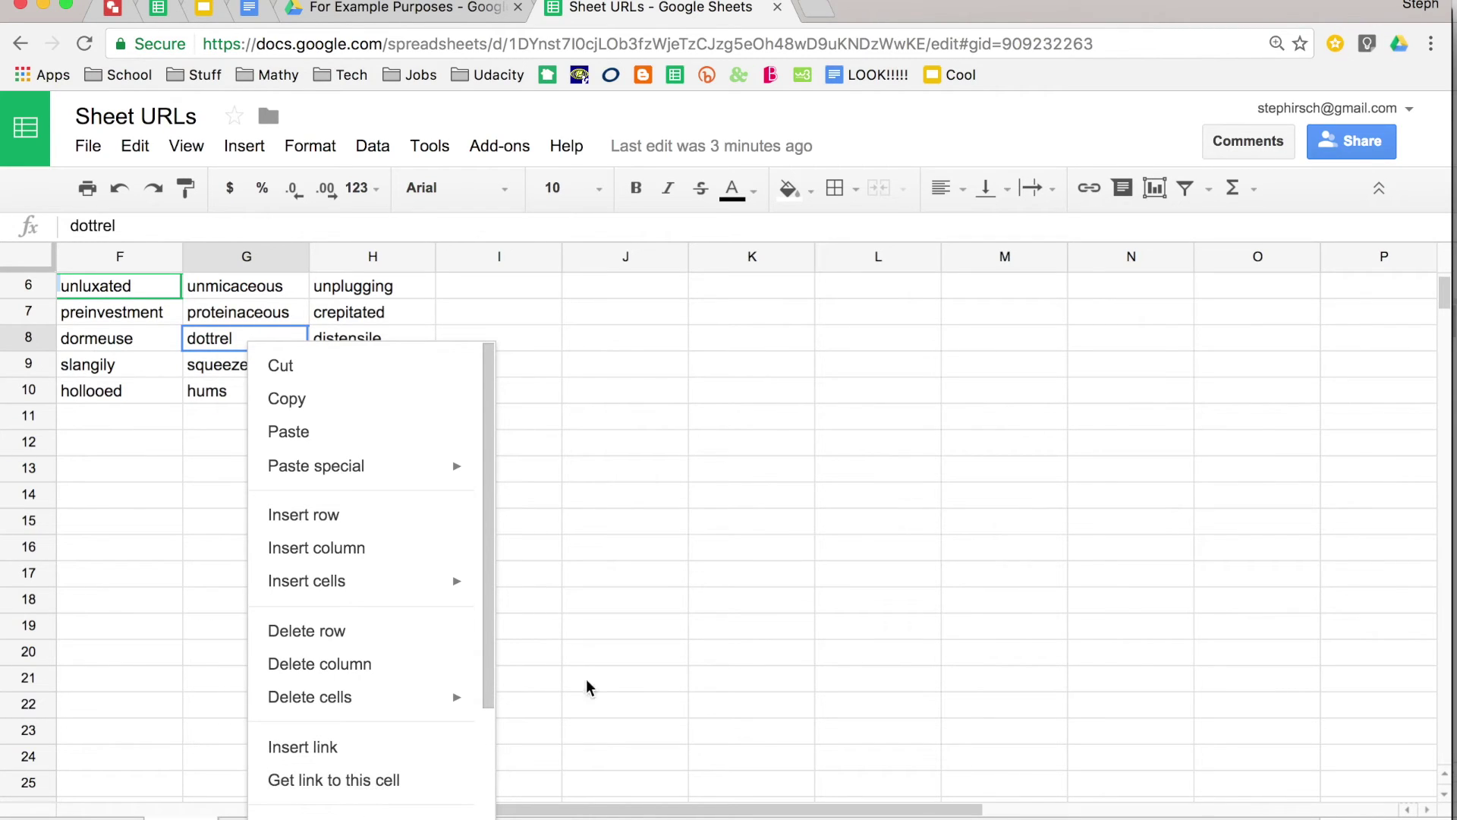
click(616, 668)
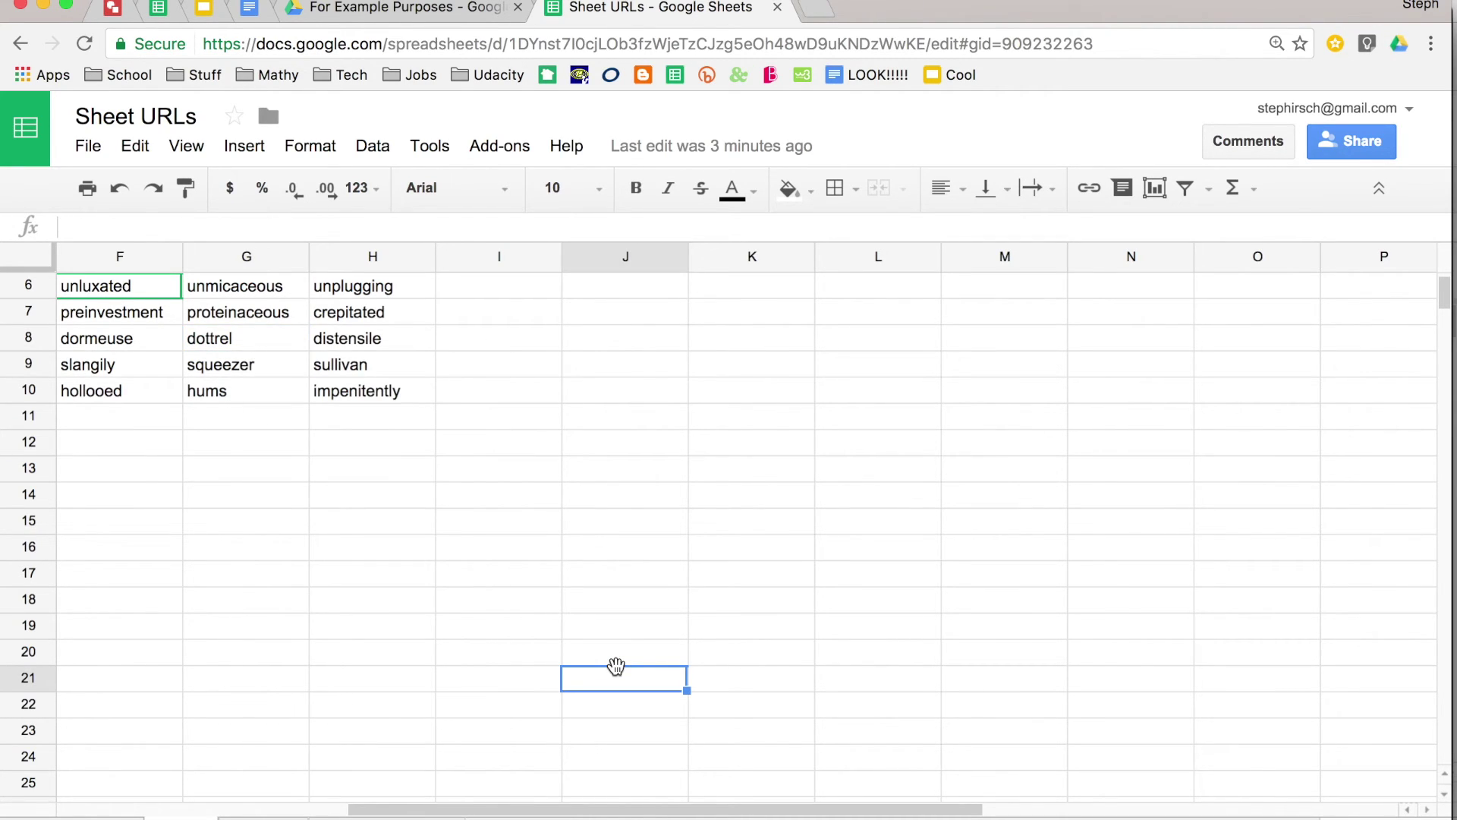
- Switch to the Slide URLs presentation and step through slides 2 to 5
click(204, 10)
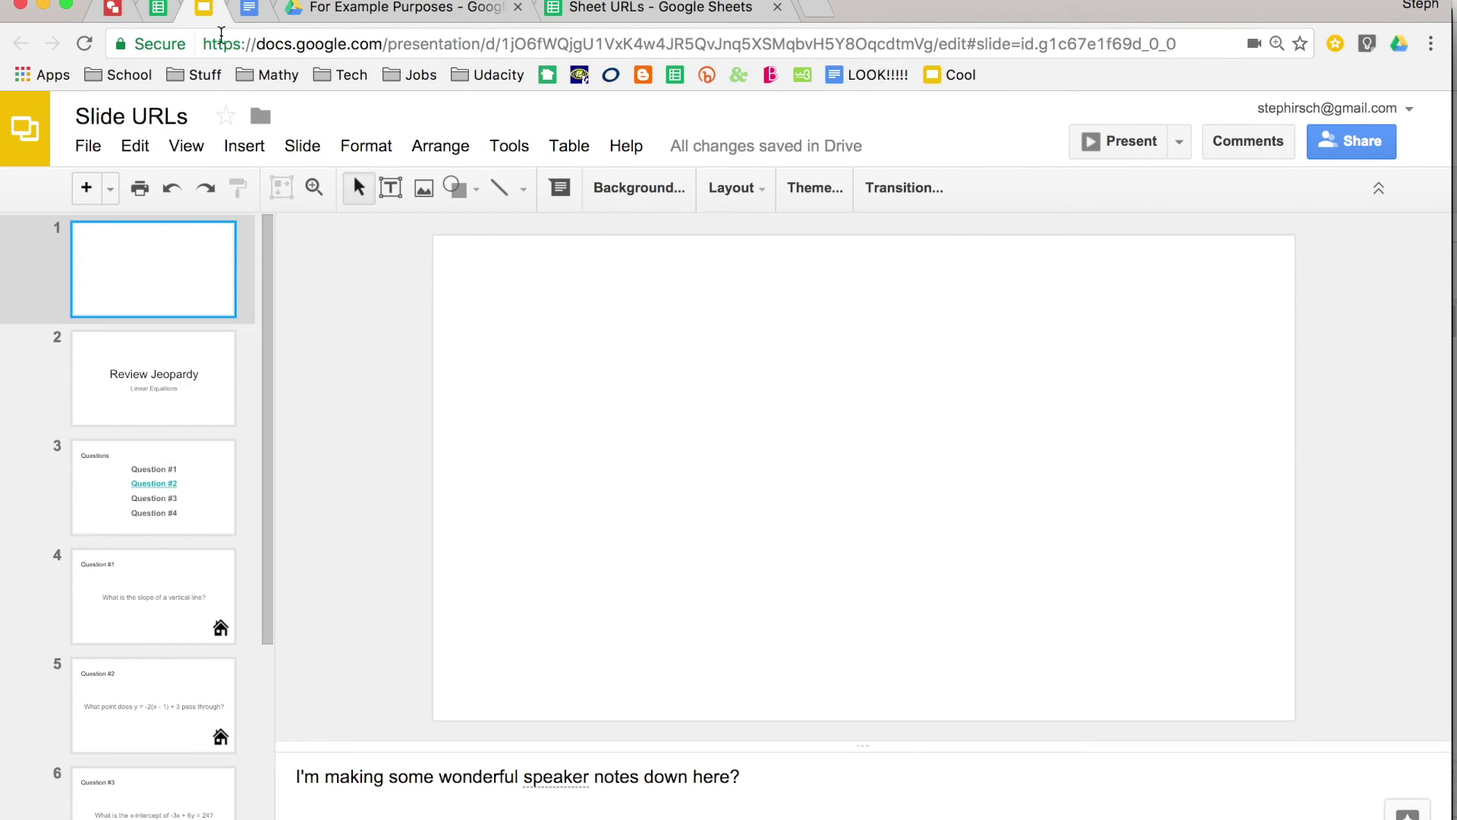
drag(1186, 44, 1026, 52)
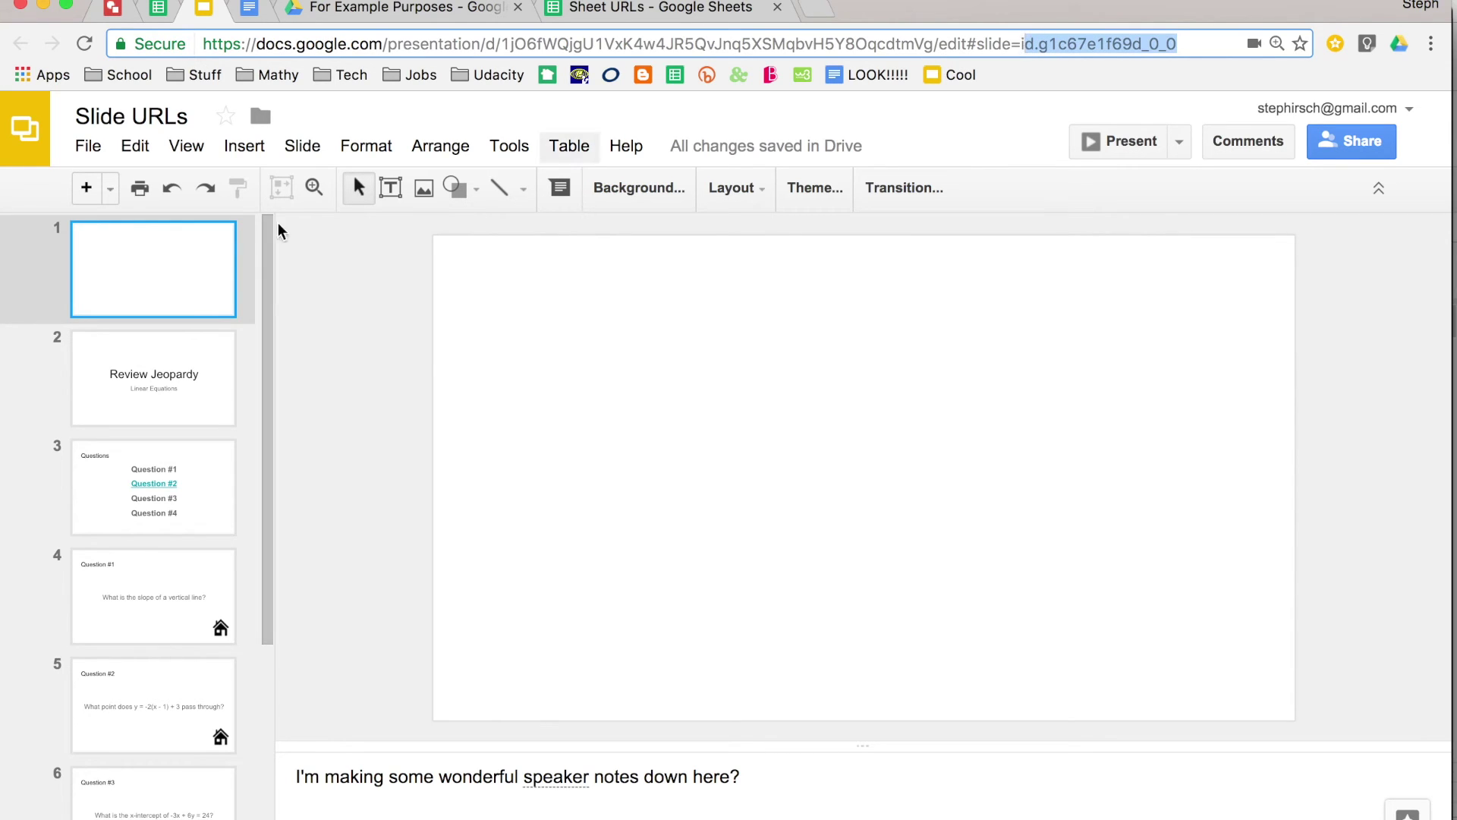
click(169, 372)
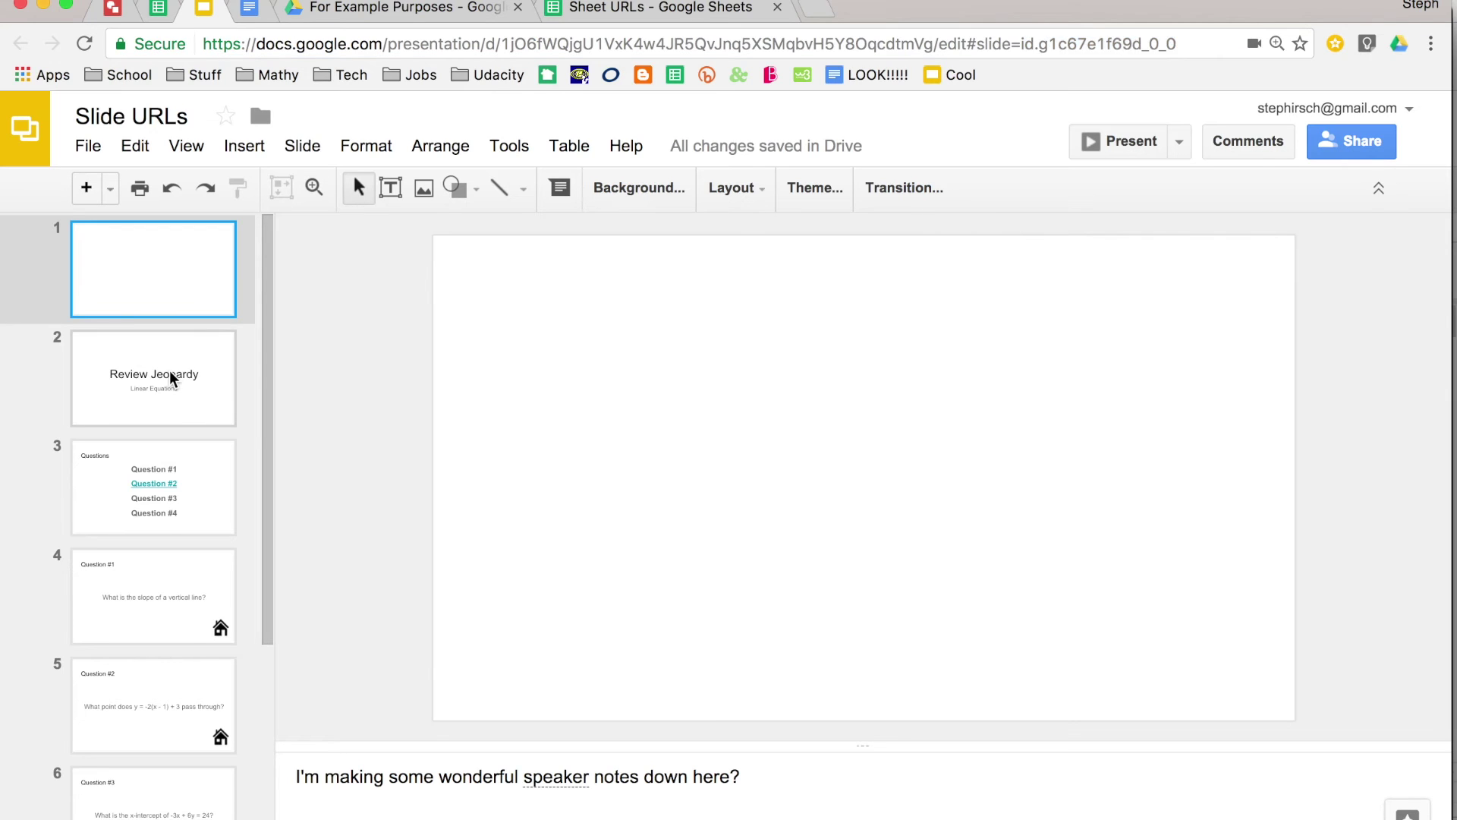
click(159, 473)
click(138, 565)
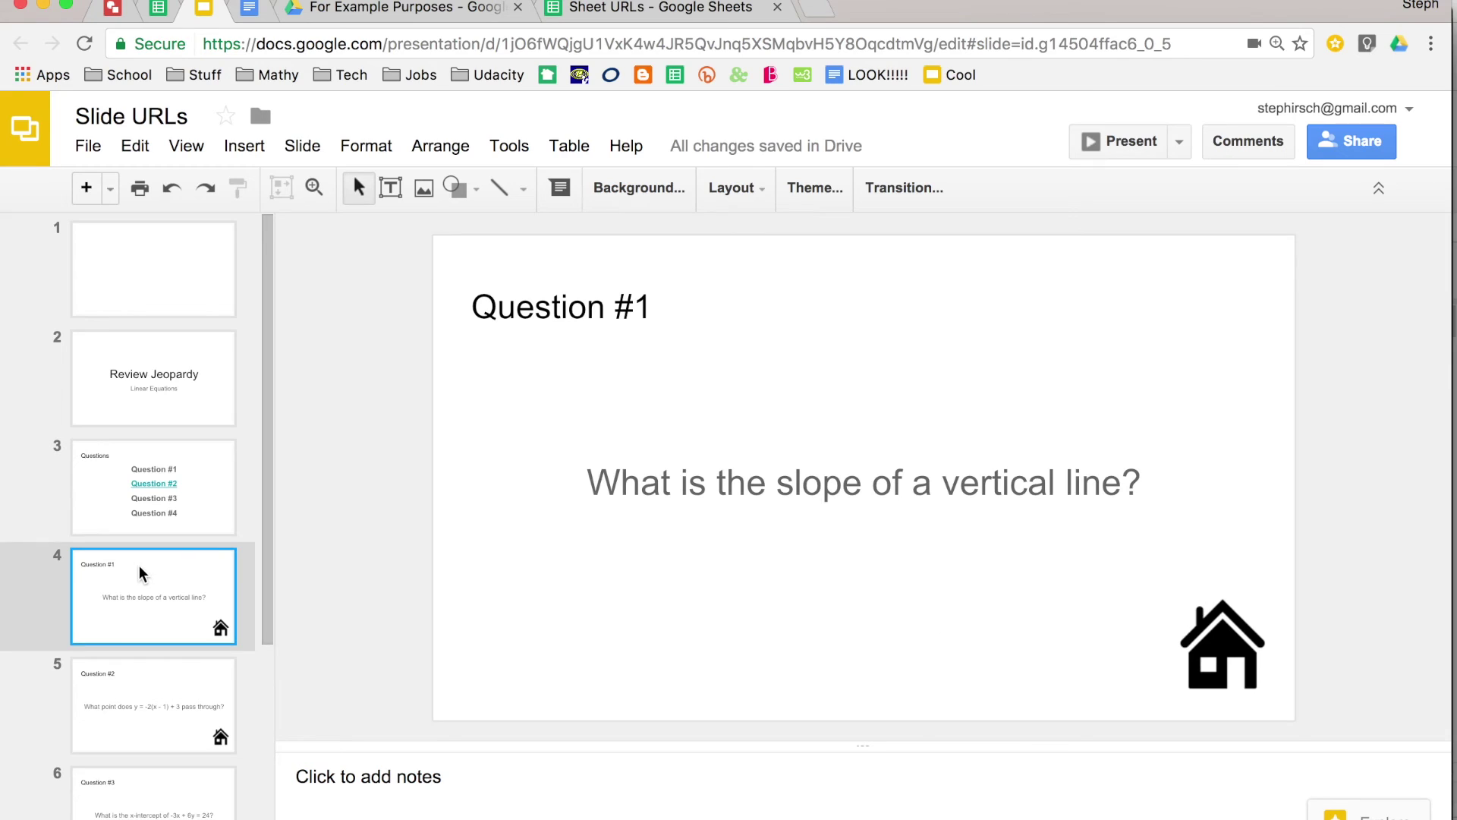
scroll(139, 566, down, 2)
click(138, 583)
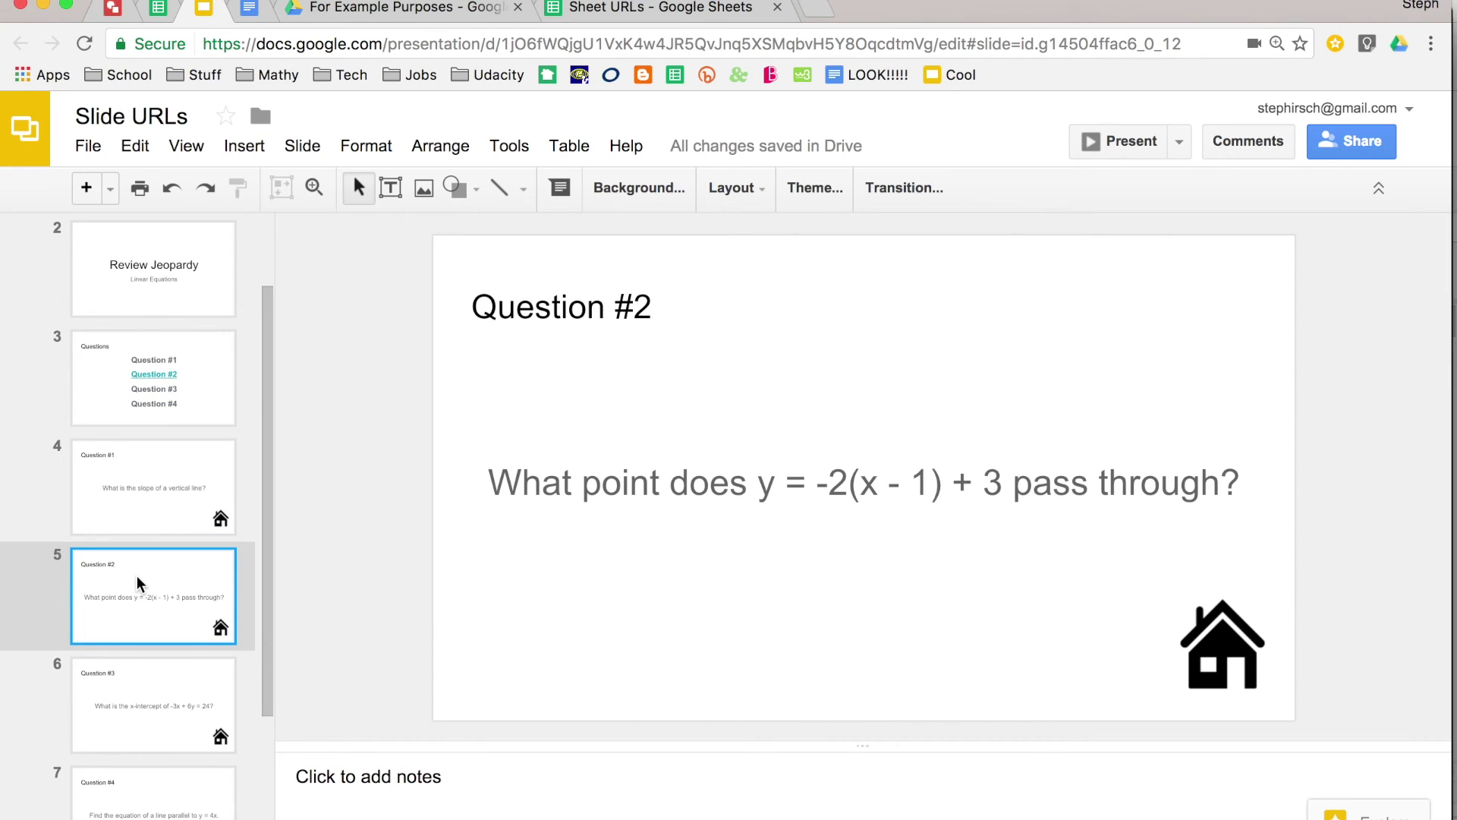
- Go to slide 7, Question #4, and select its full web address
scroll(139, 583, down, 2)
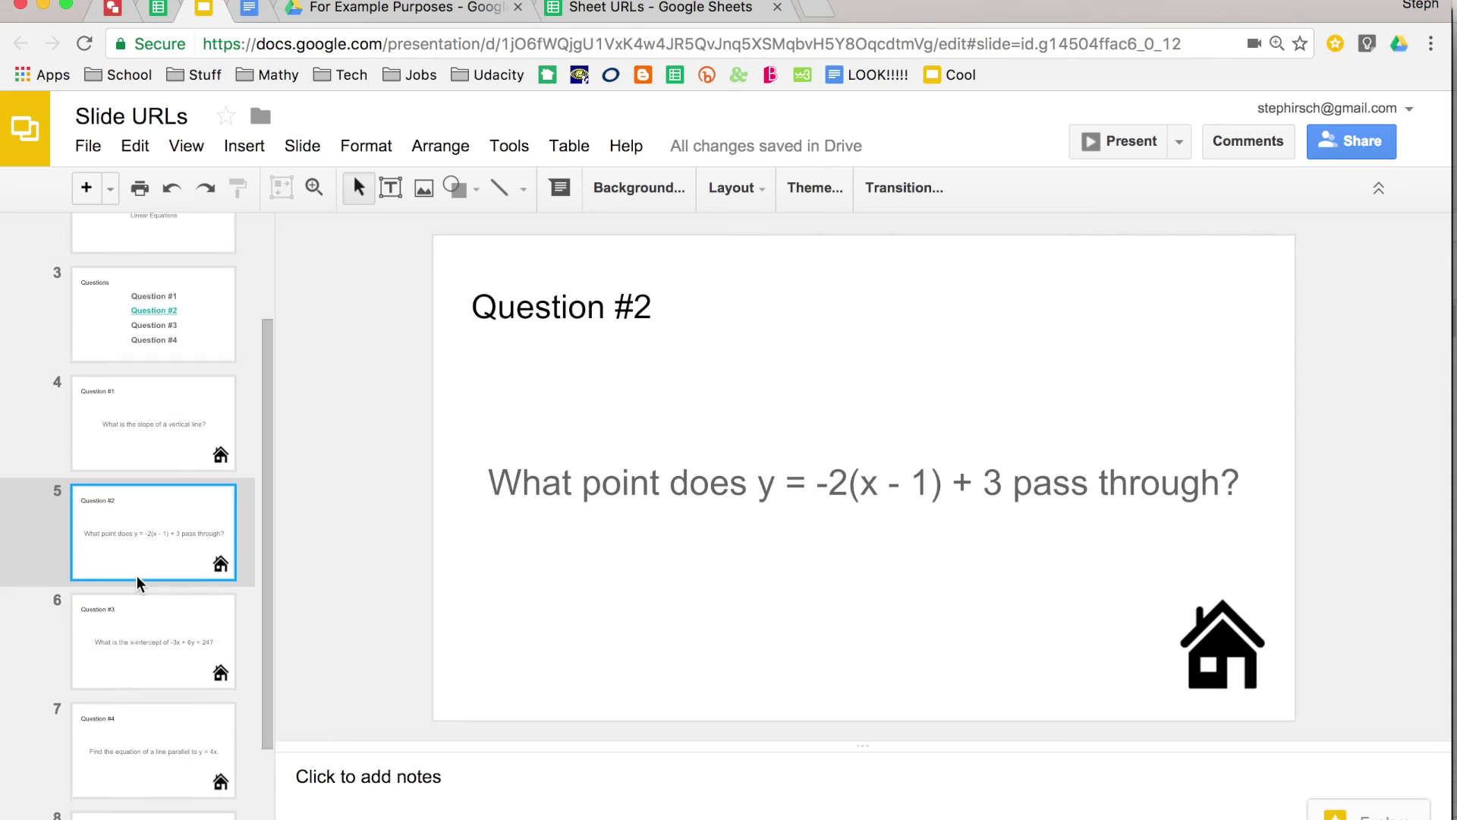
scroll(139, 583, up, 2)
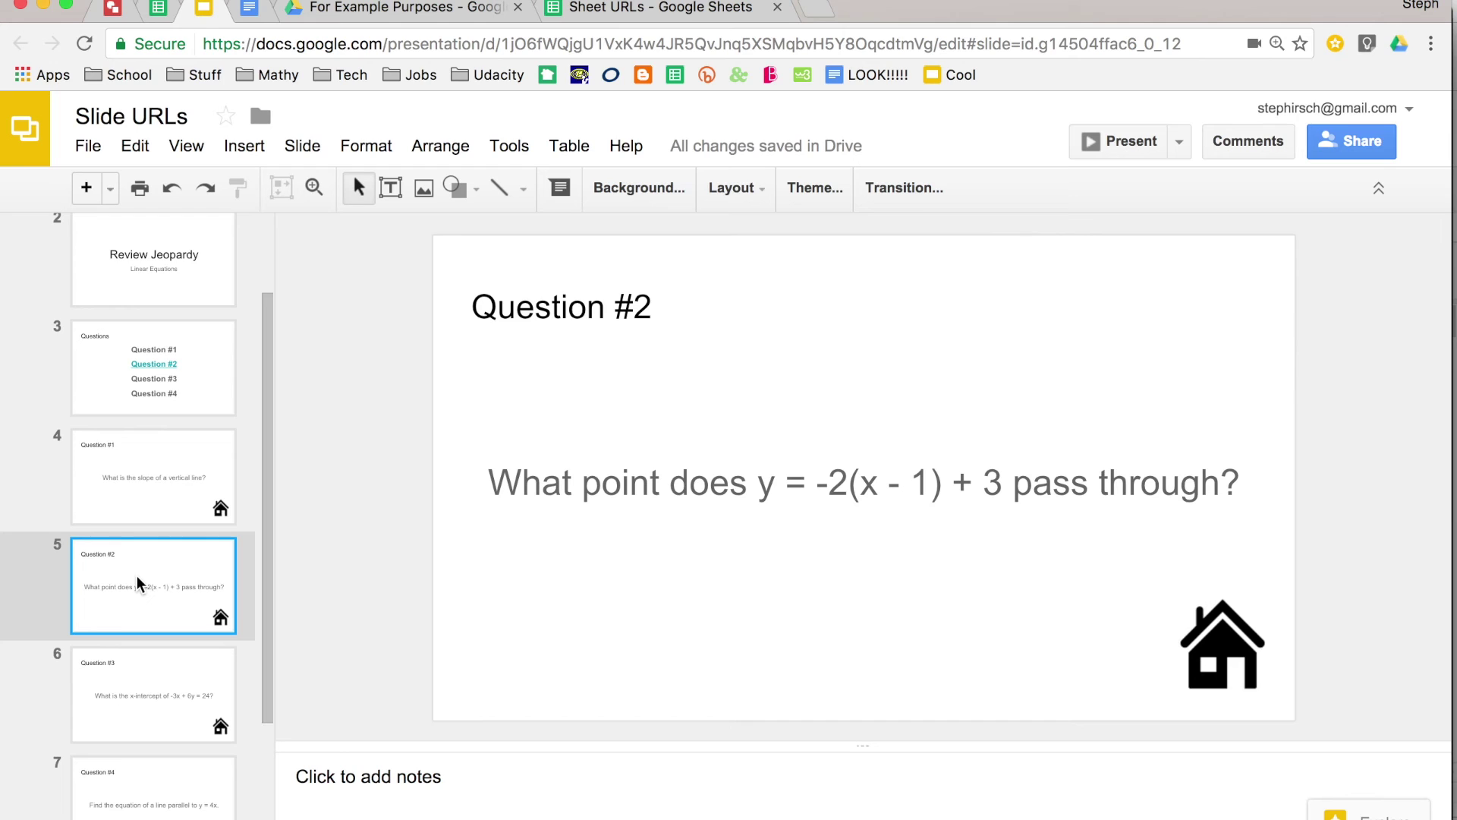
scroll(137, 574, up, 1)
scroll(137, 575, down, 3)
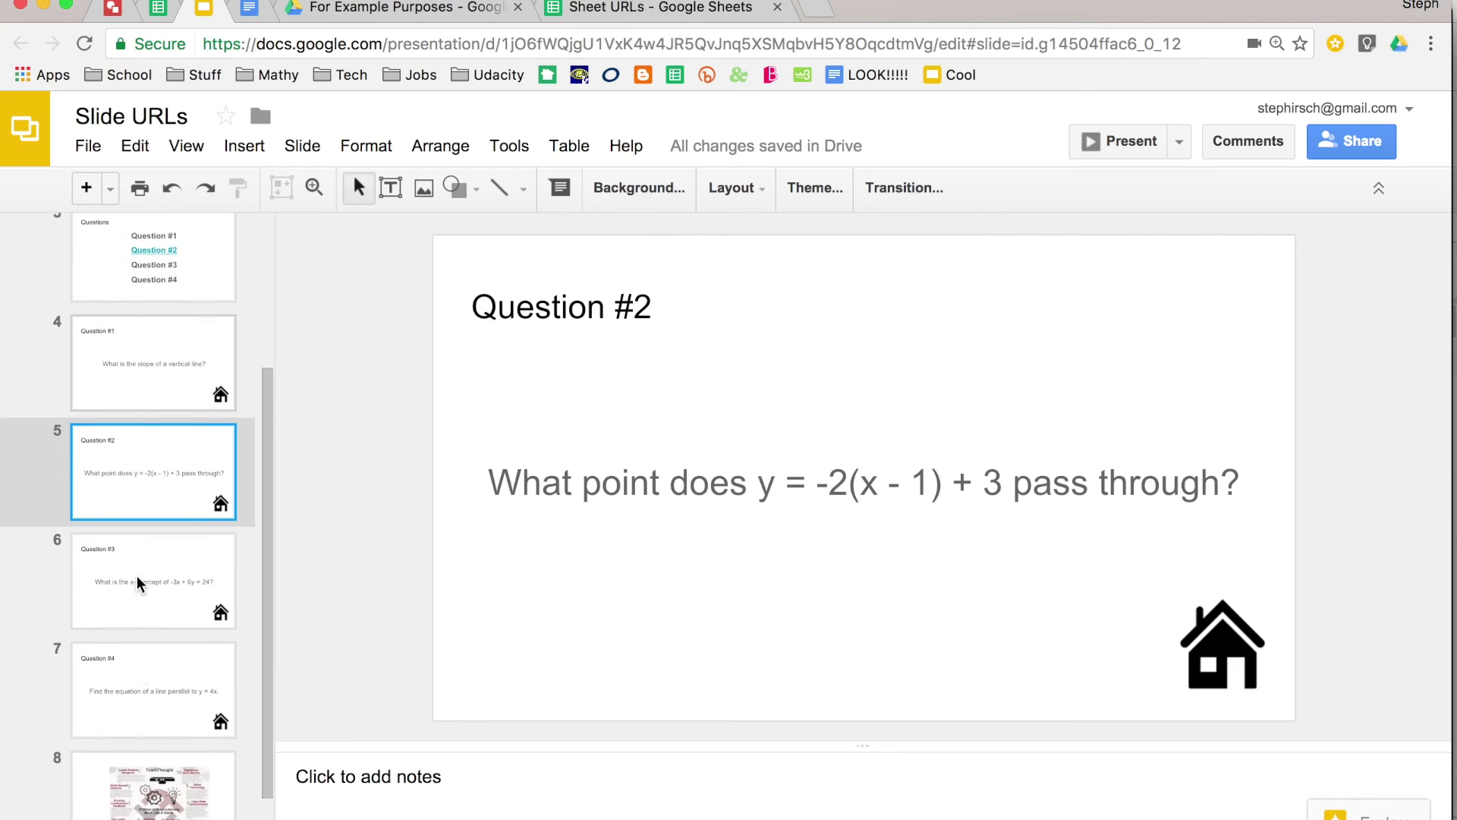
scroll(137, 584, down, 1)
click(136, 584)
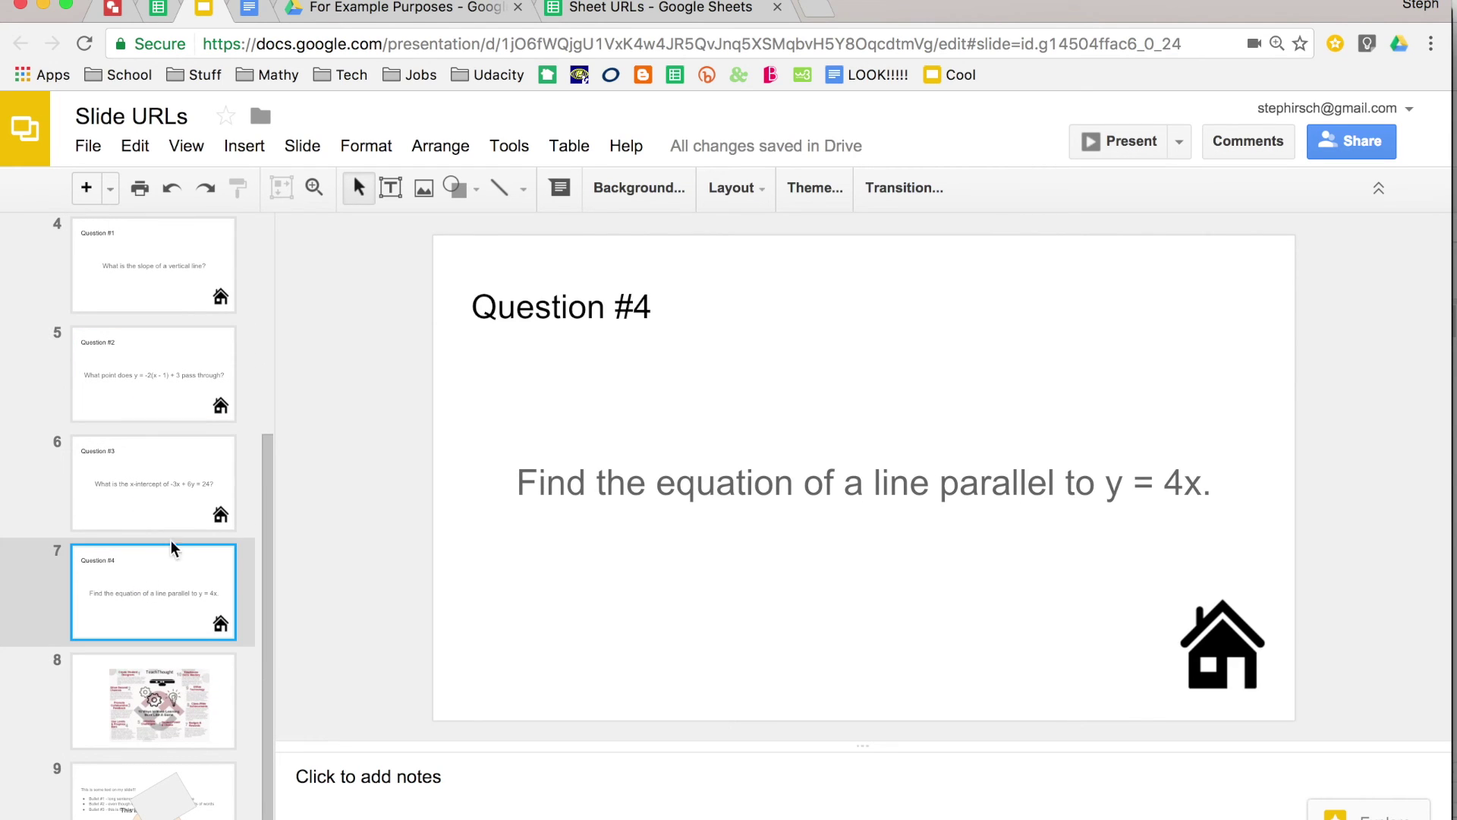
click(437, 47)
key(super+c)
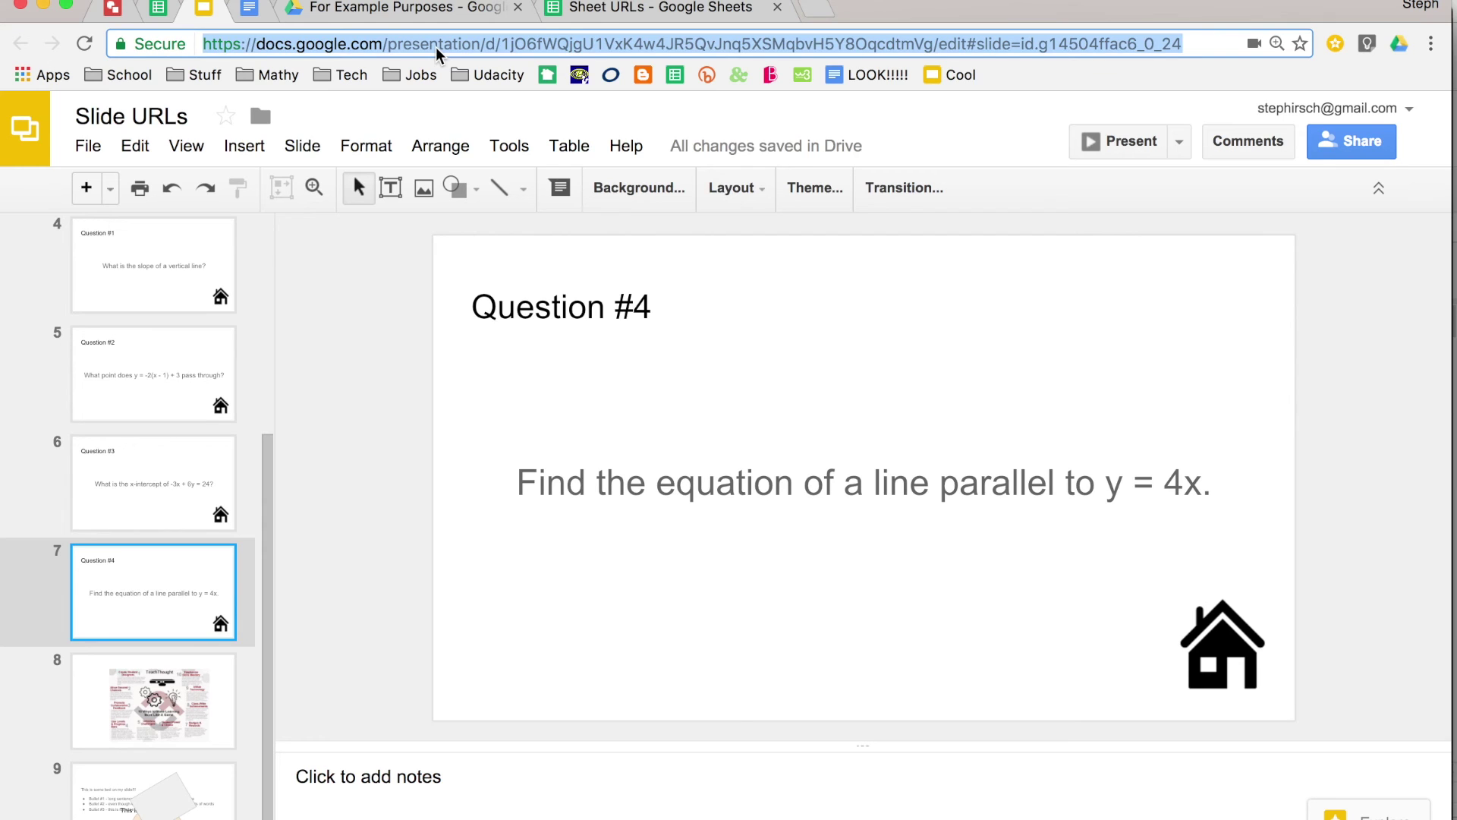
- Paste the copied slide 7 link into a new browser tab to load it
click(815, 11)
key(super+v)
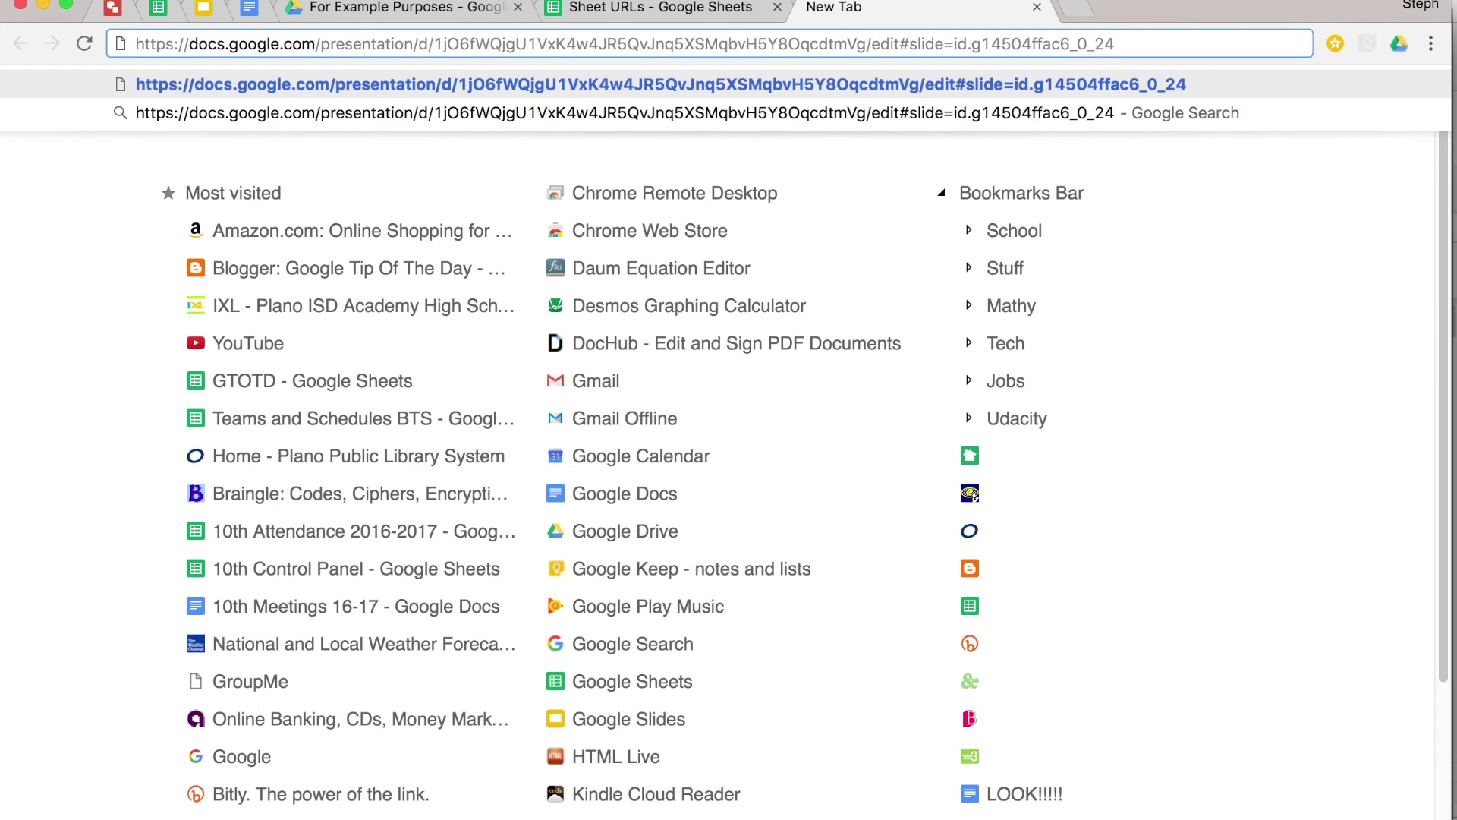